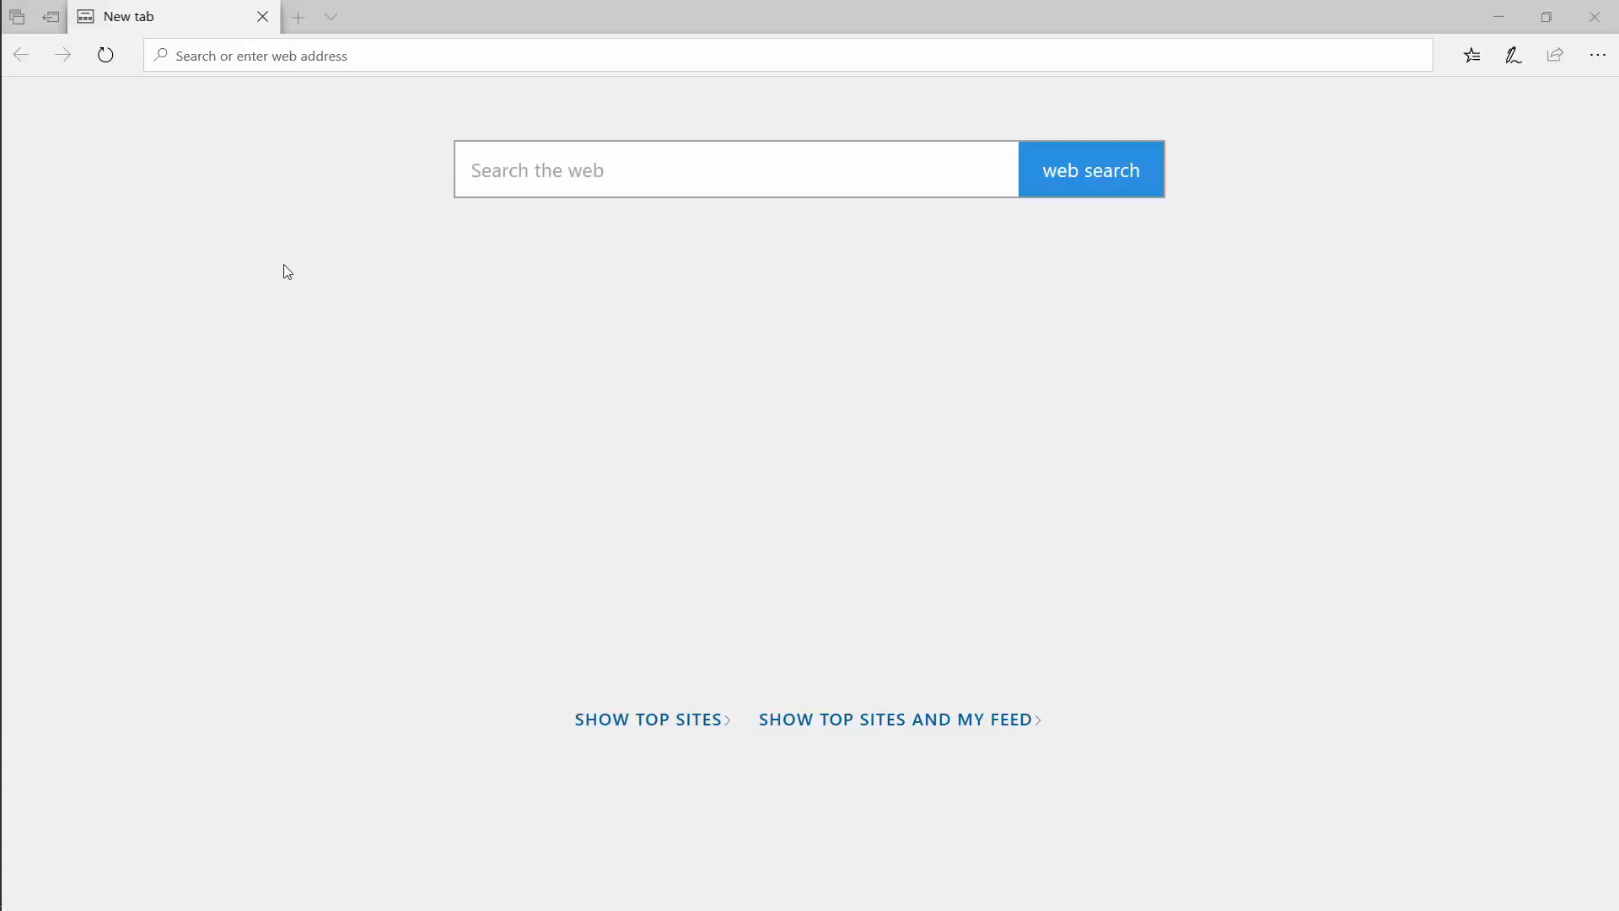
# - Go to lcs.dynamics.com and start a new project from Recent projects
pyautogui.click(278, 54)
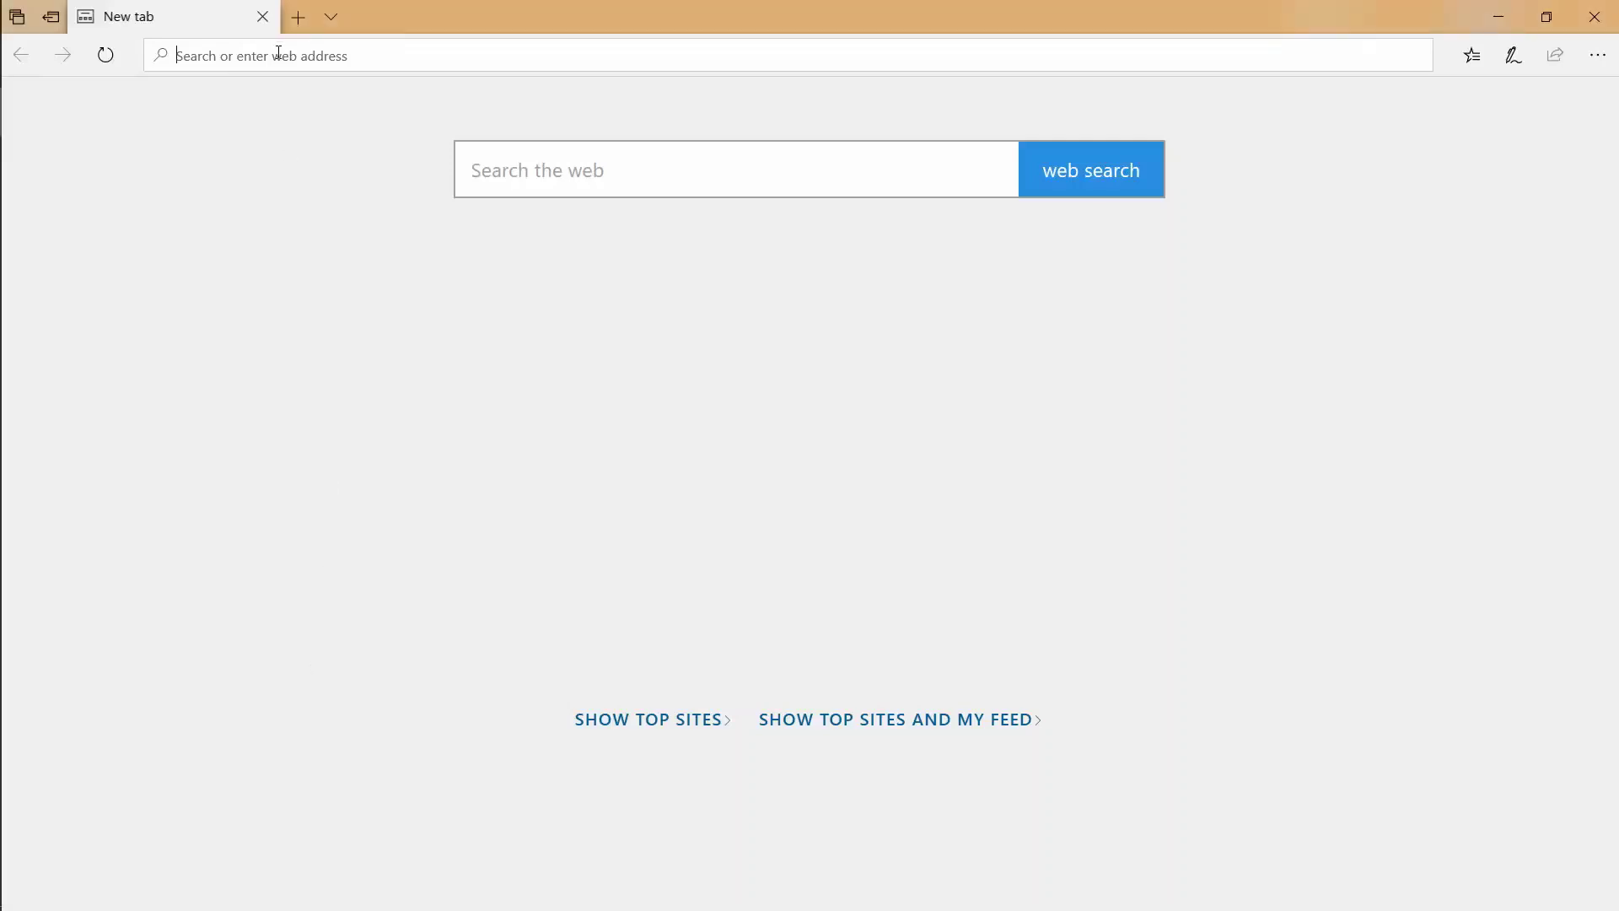
pyautogui.write('lcs.dynamics.com/v2')
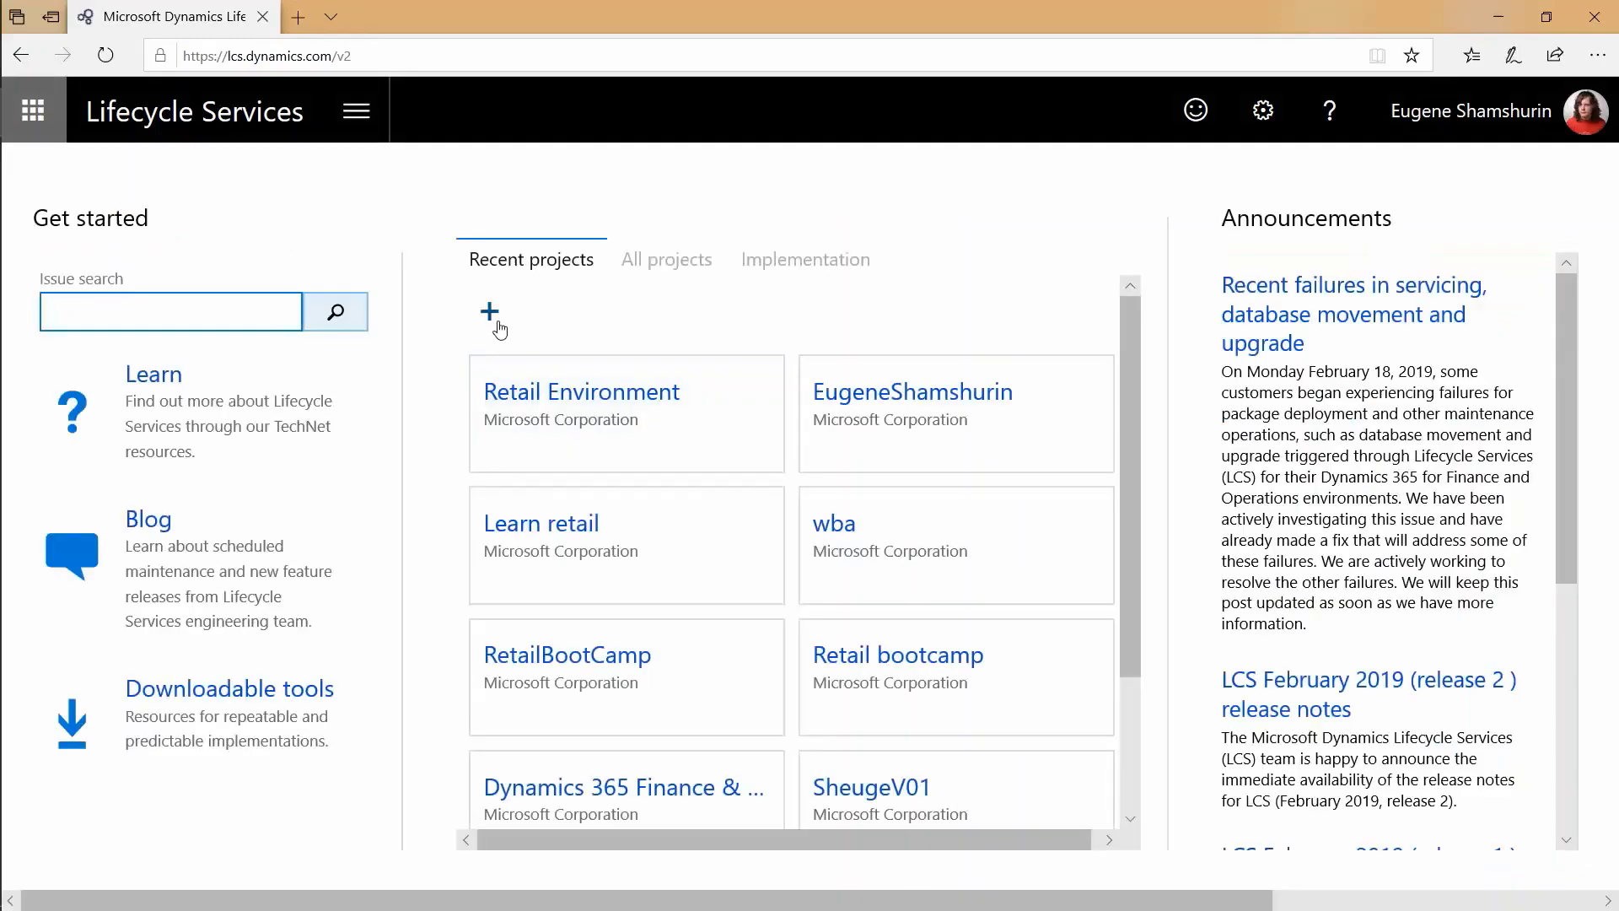
pyautogui.click(493, 317)
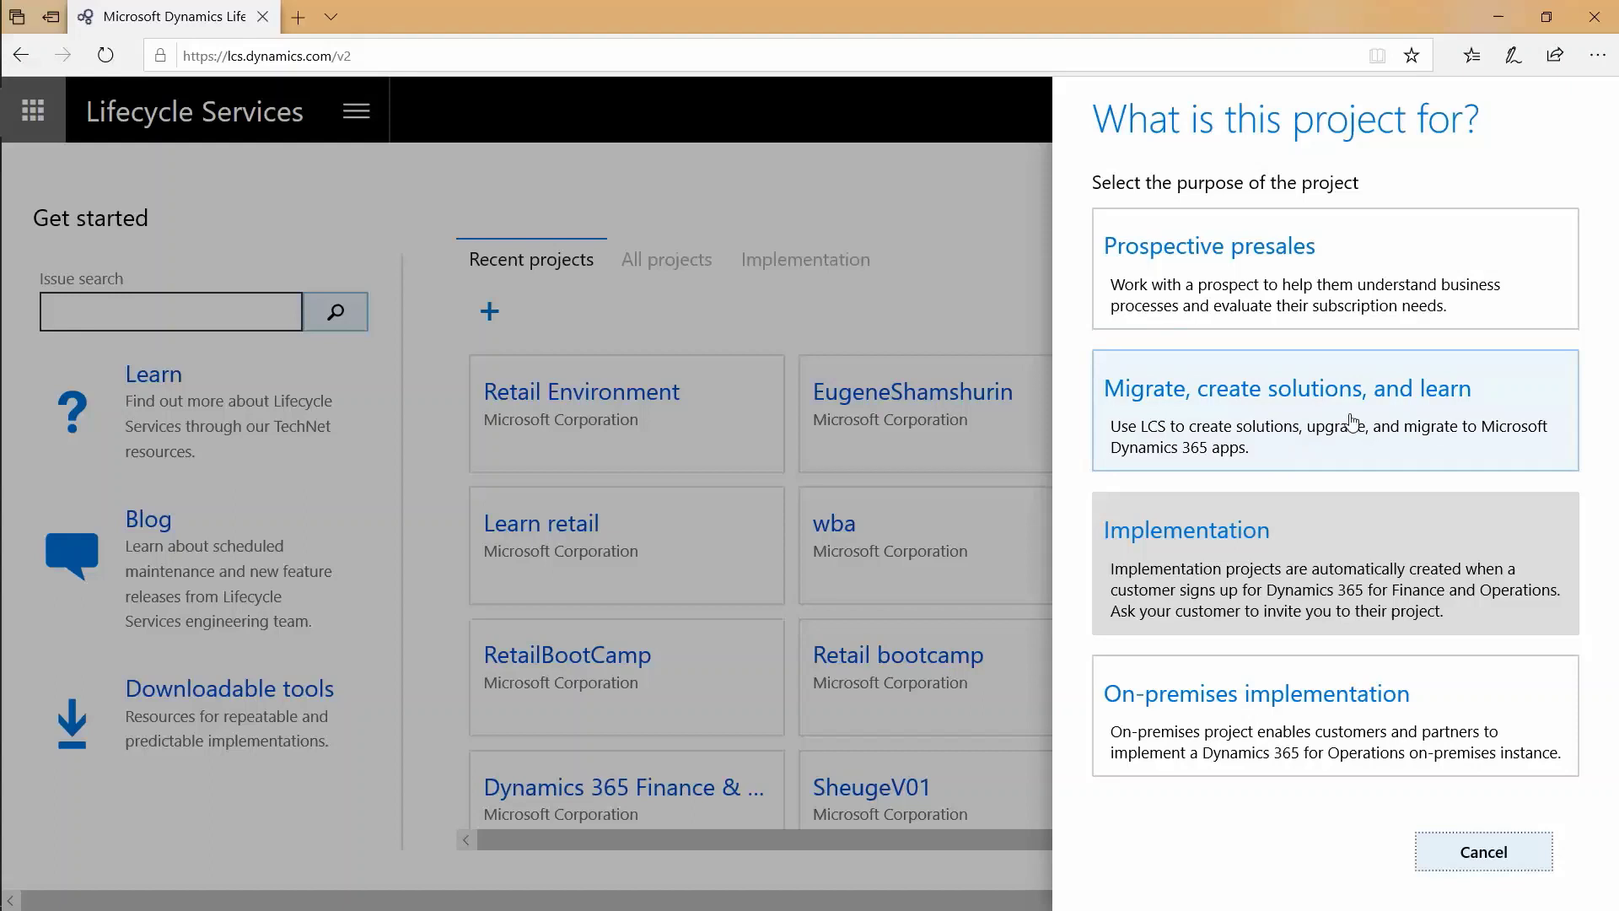
# - Choose the 'Migrate, create solutions, and learn' purpose, name it Learn001, and pick Dynamics 365 for Finance and Operations
pyautogui.click(1510, 439)
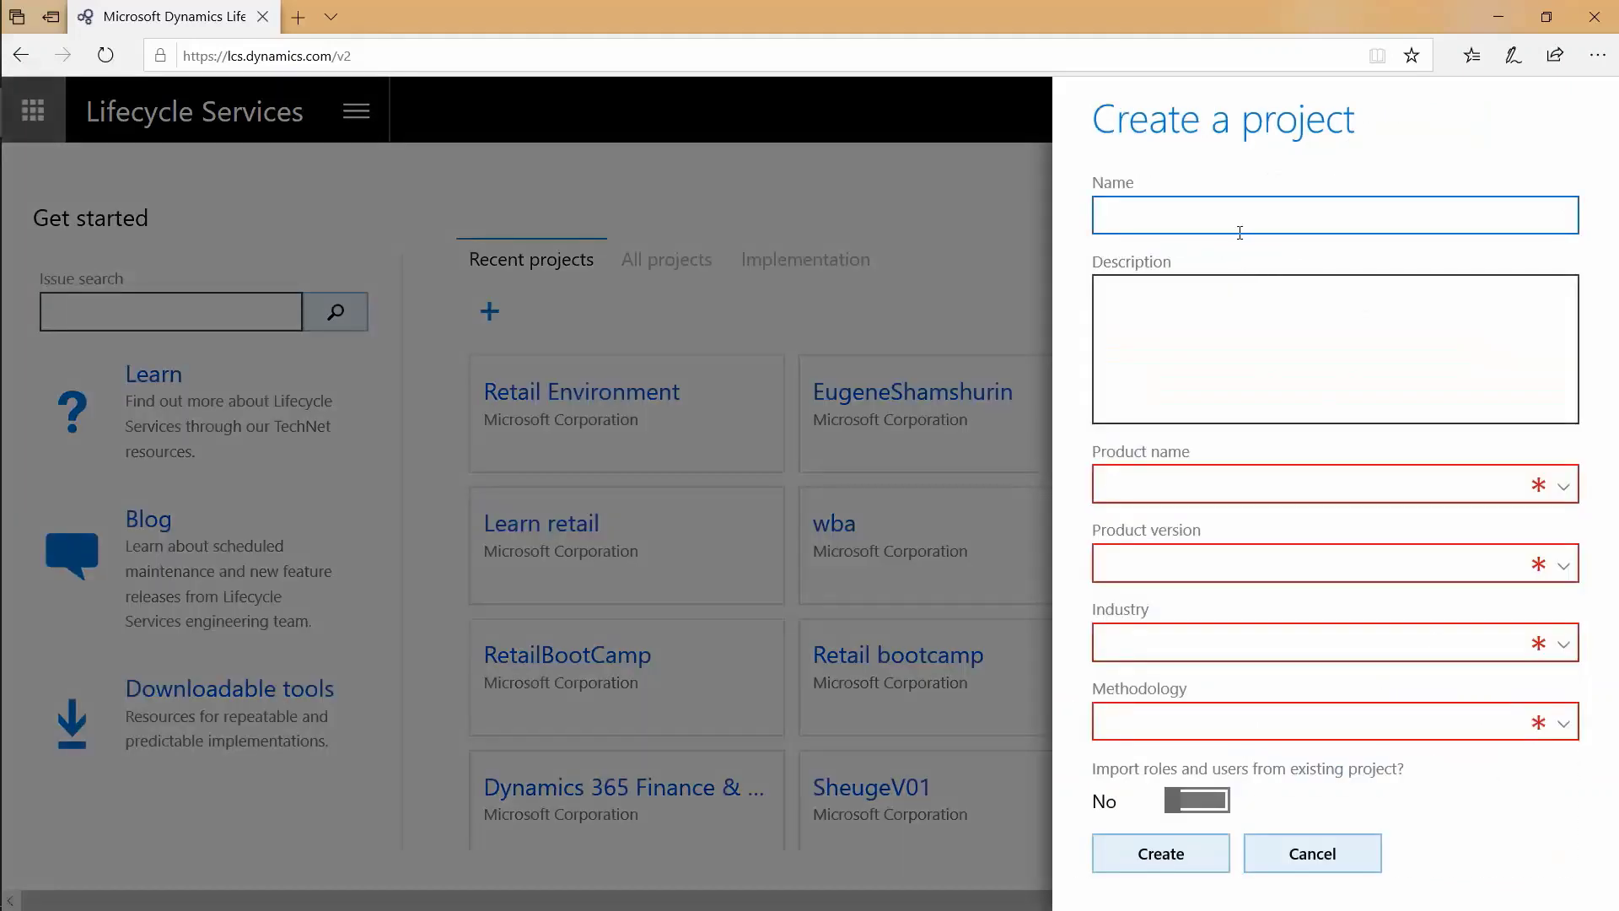
pyautogui.write('Learn001')
pyautogui.press('Tab')
pyautogui.write('Learn001')
pyautogui.click(1567, 493)
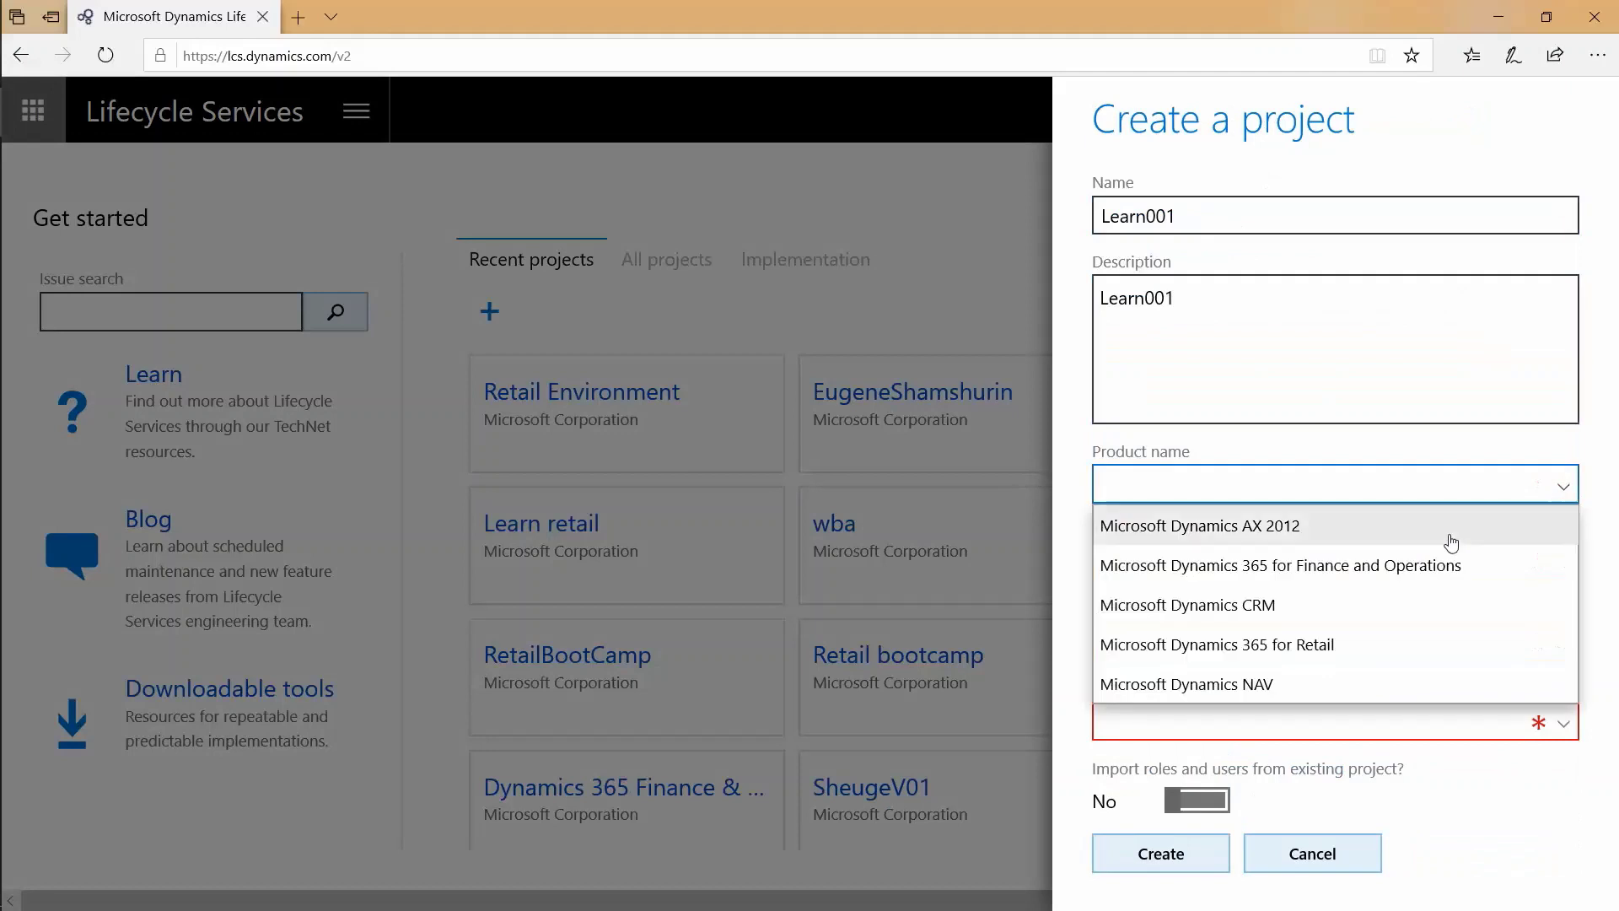
pyautogui.click(1404, 563)
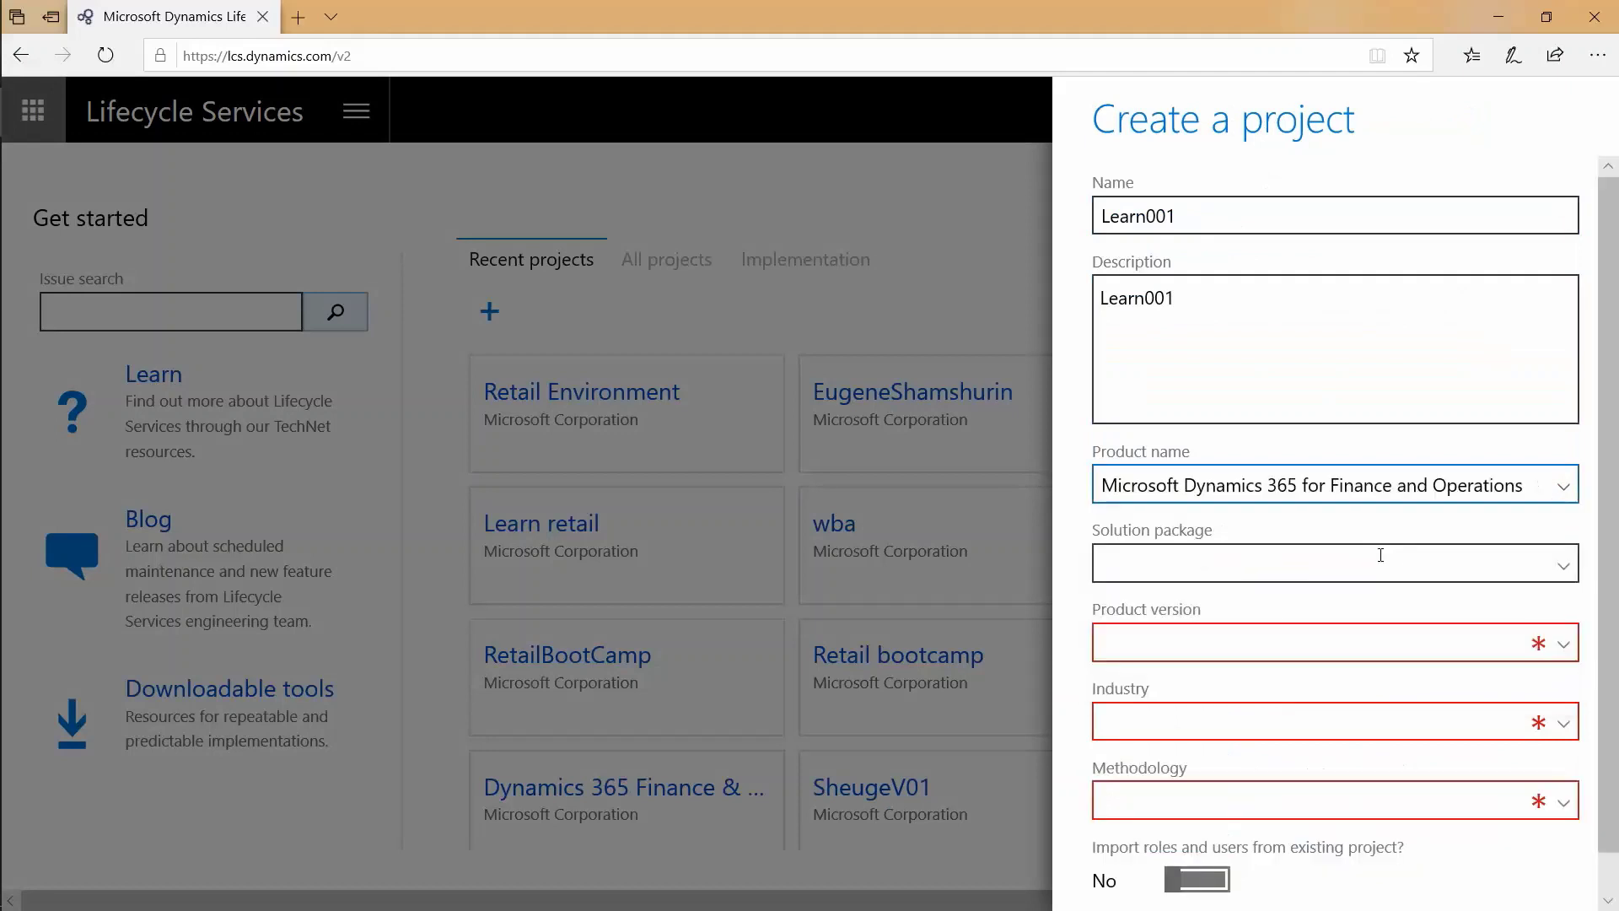
pyautogui.click(1377, 555)
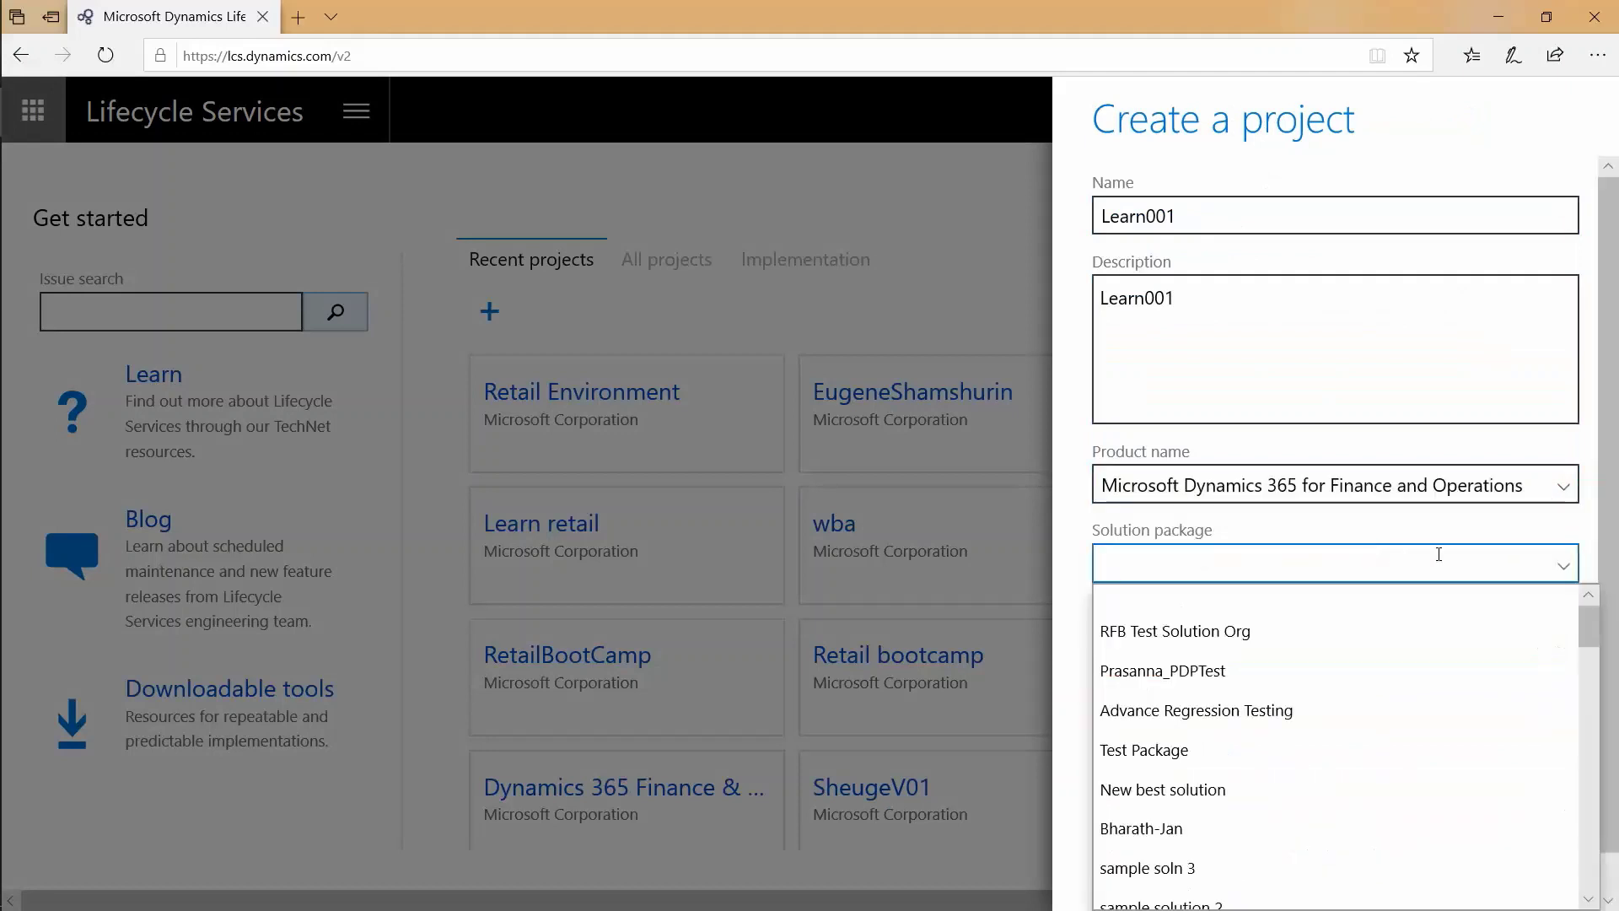
pyautogui.click(1380, 567)
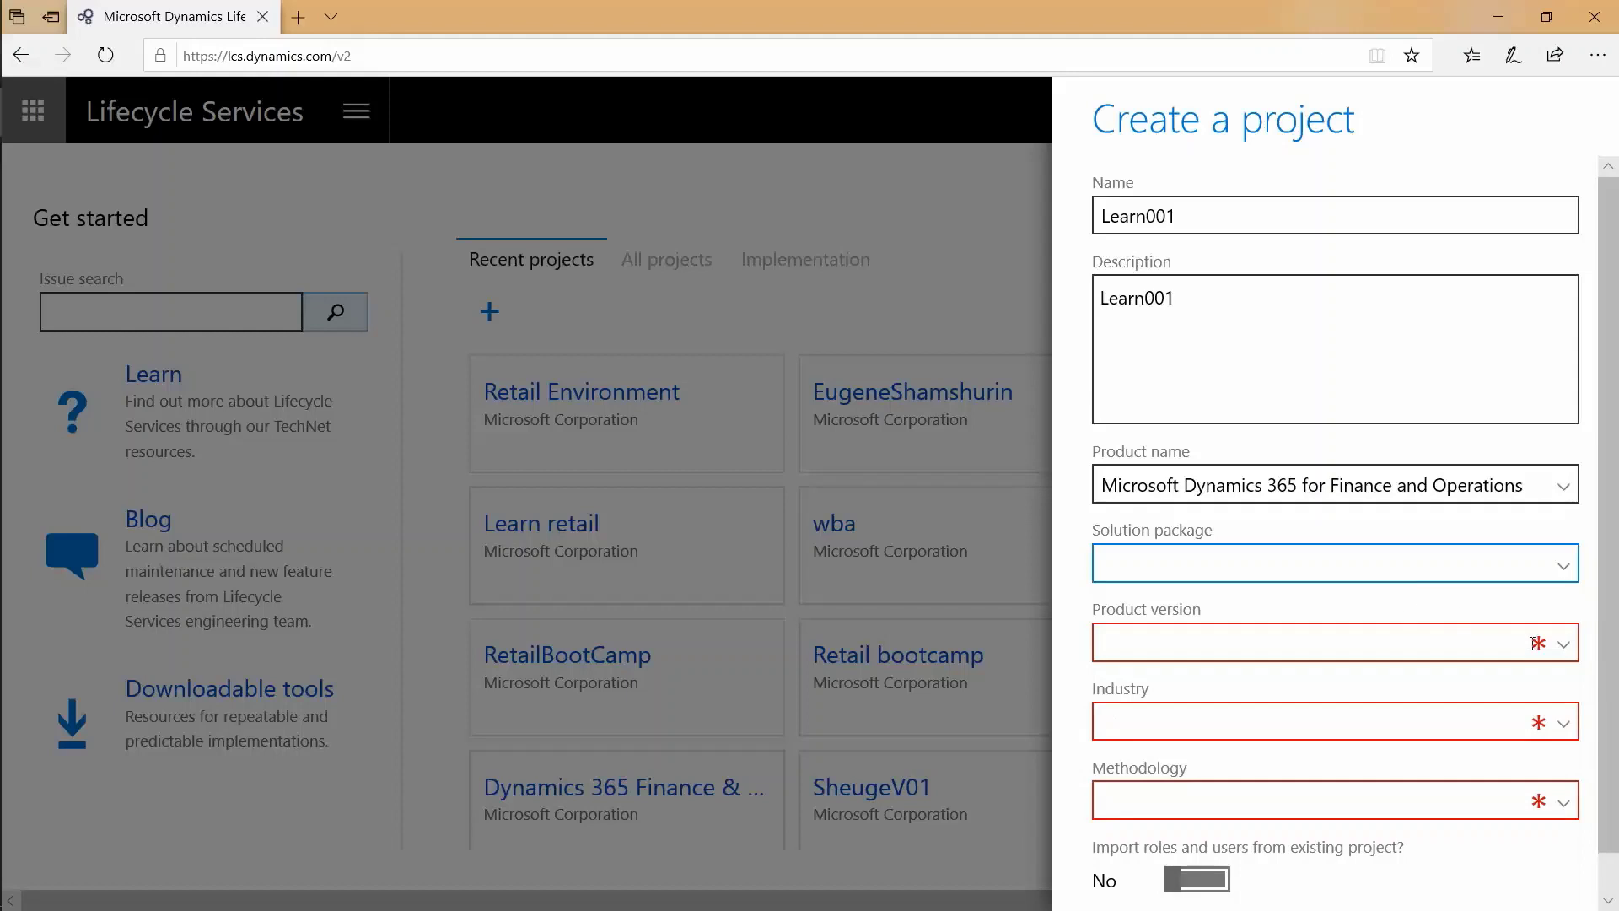
# - Select the Finance and Operations version, Retail industry and implementation methodology, then create the project
pyautogui.click(1555, 656)
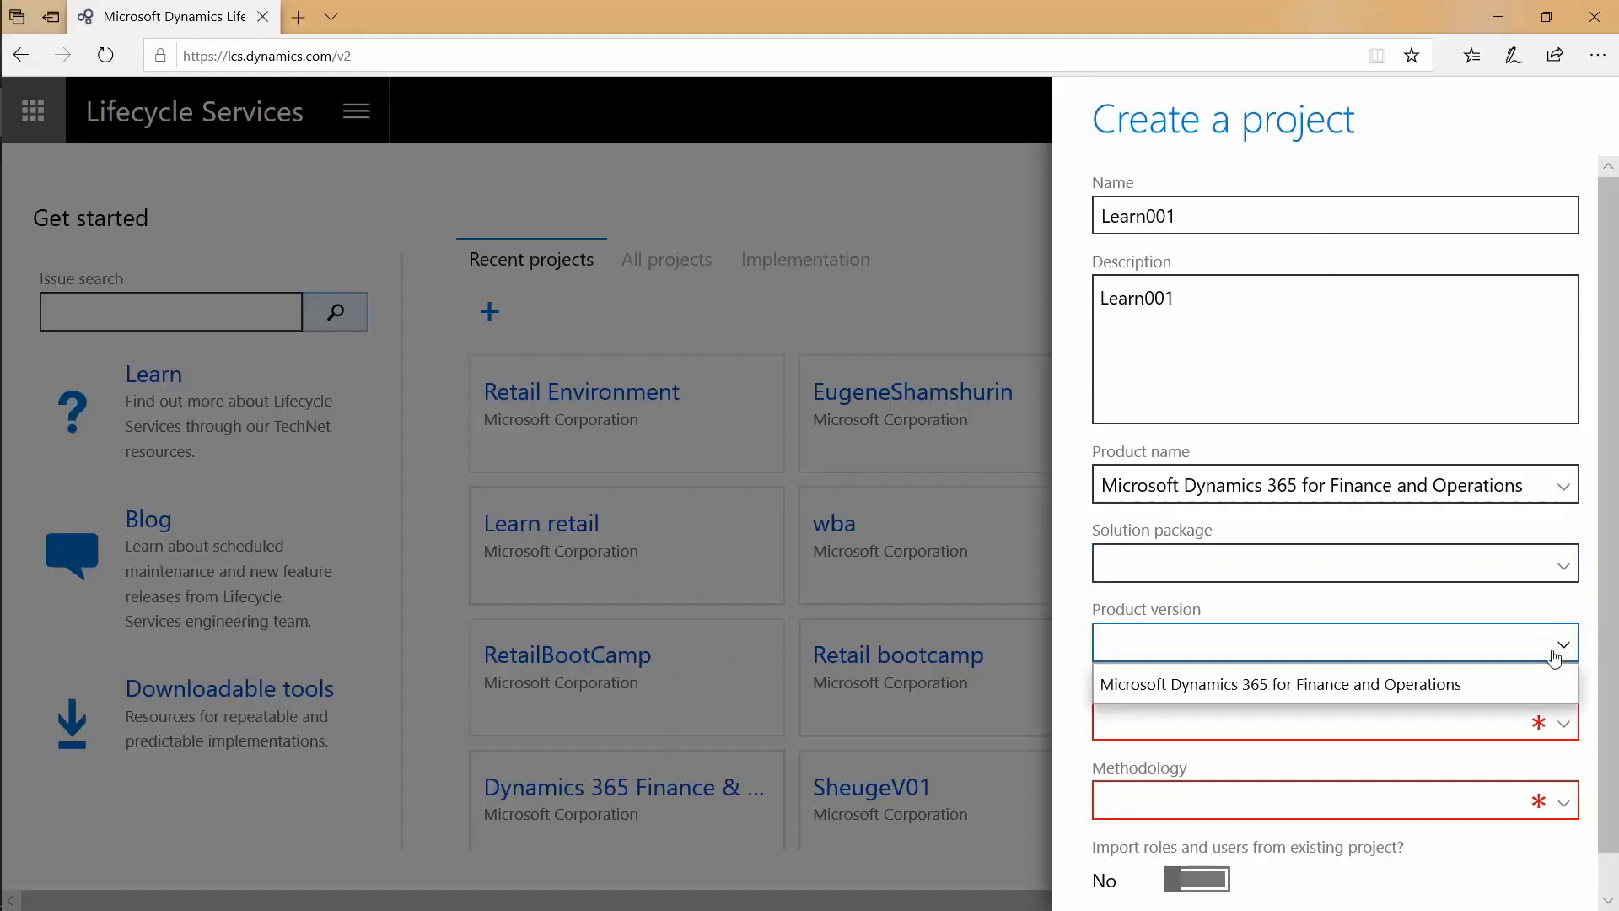
pyautogui.click(1369, 684)
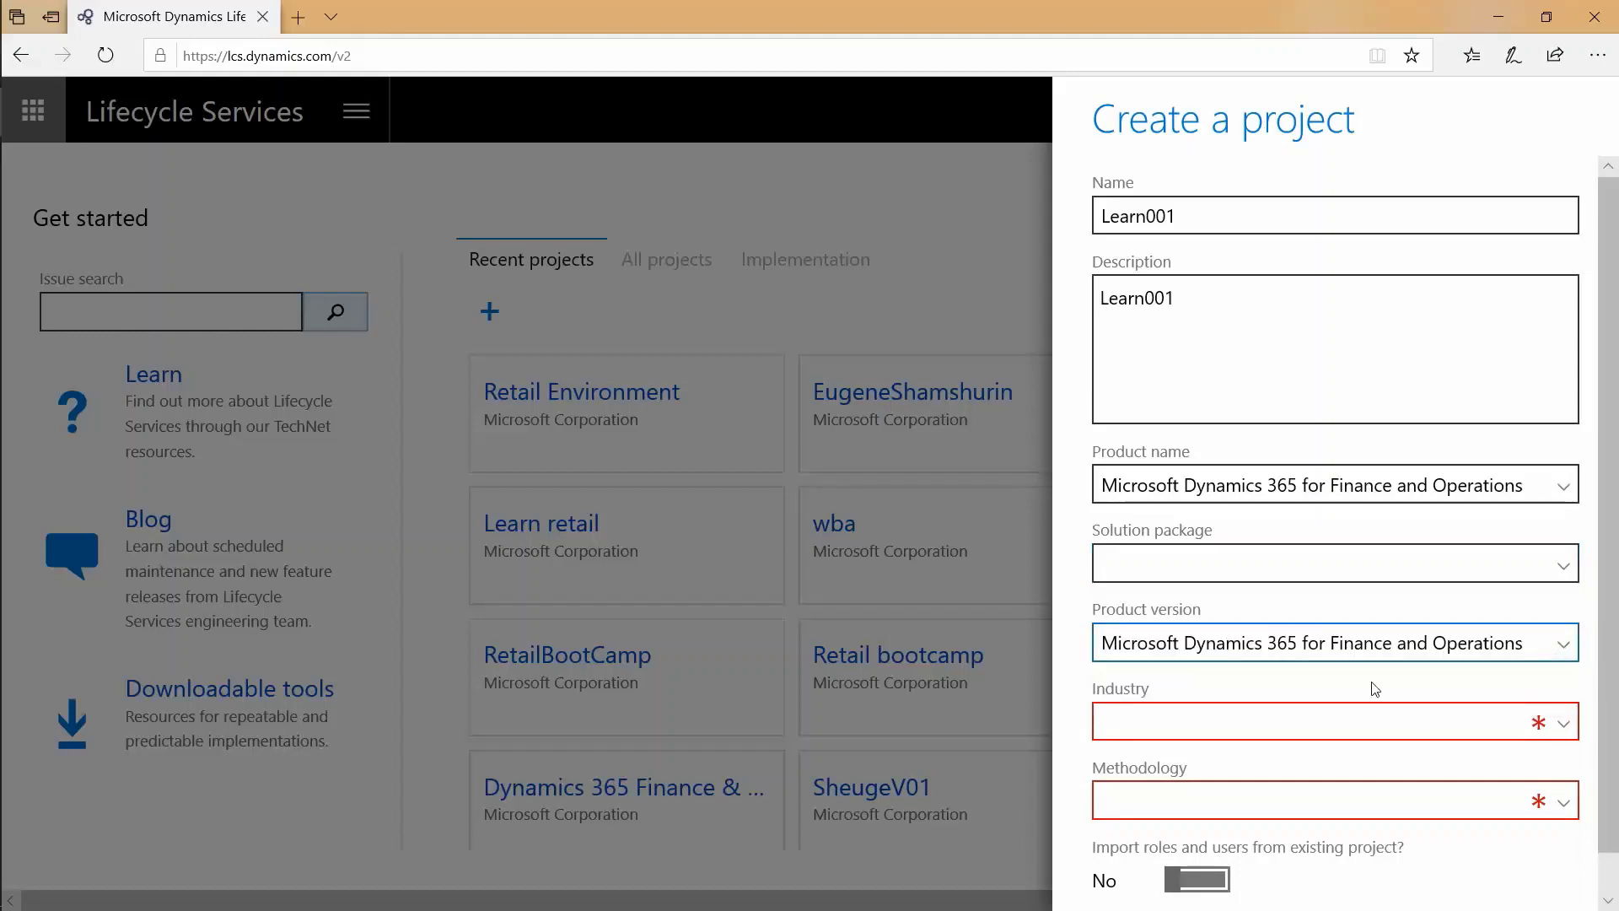
pyautogui.click(1490, 718)
pyautogui.click(1320, 646)
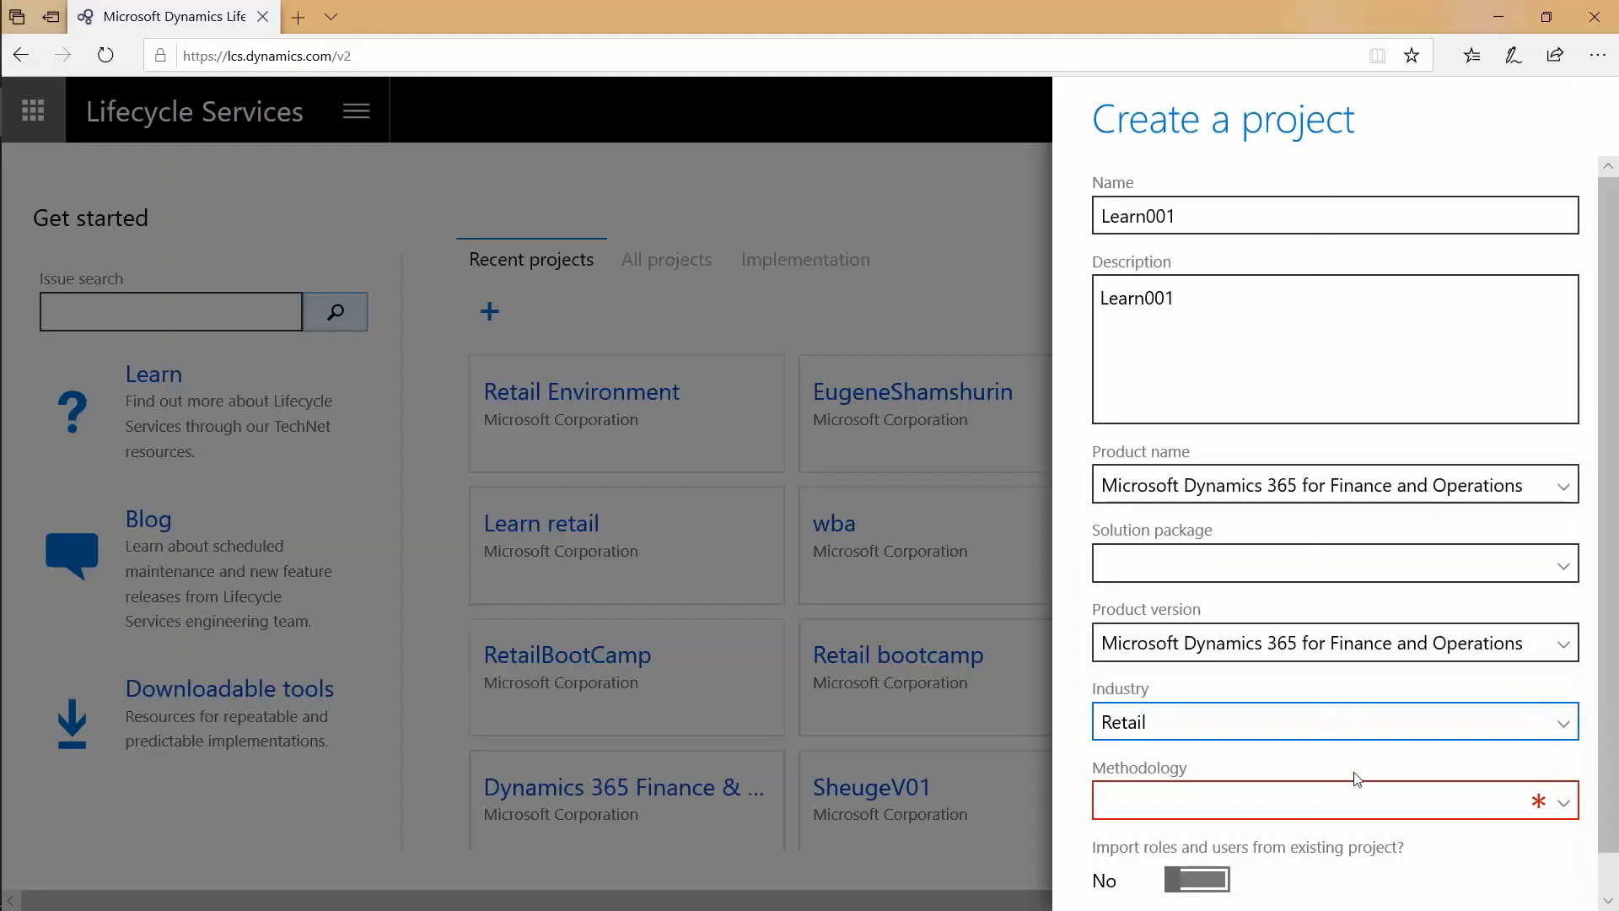
pyautogui.click(1364, 798)
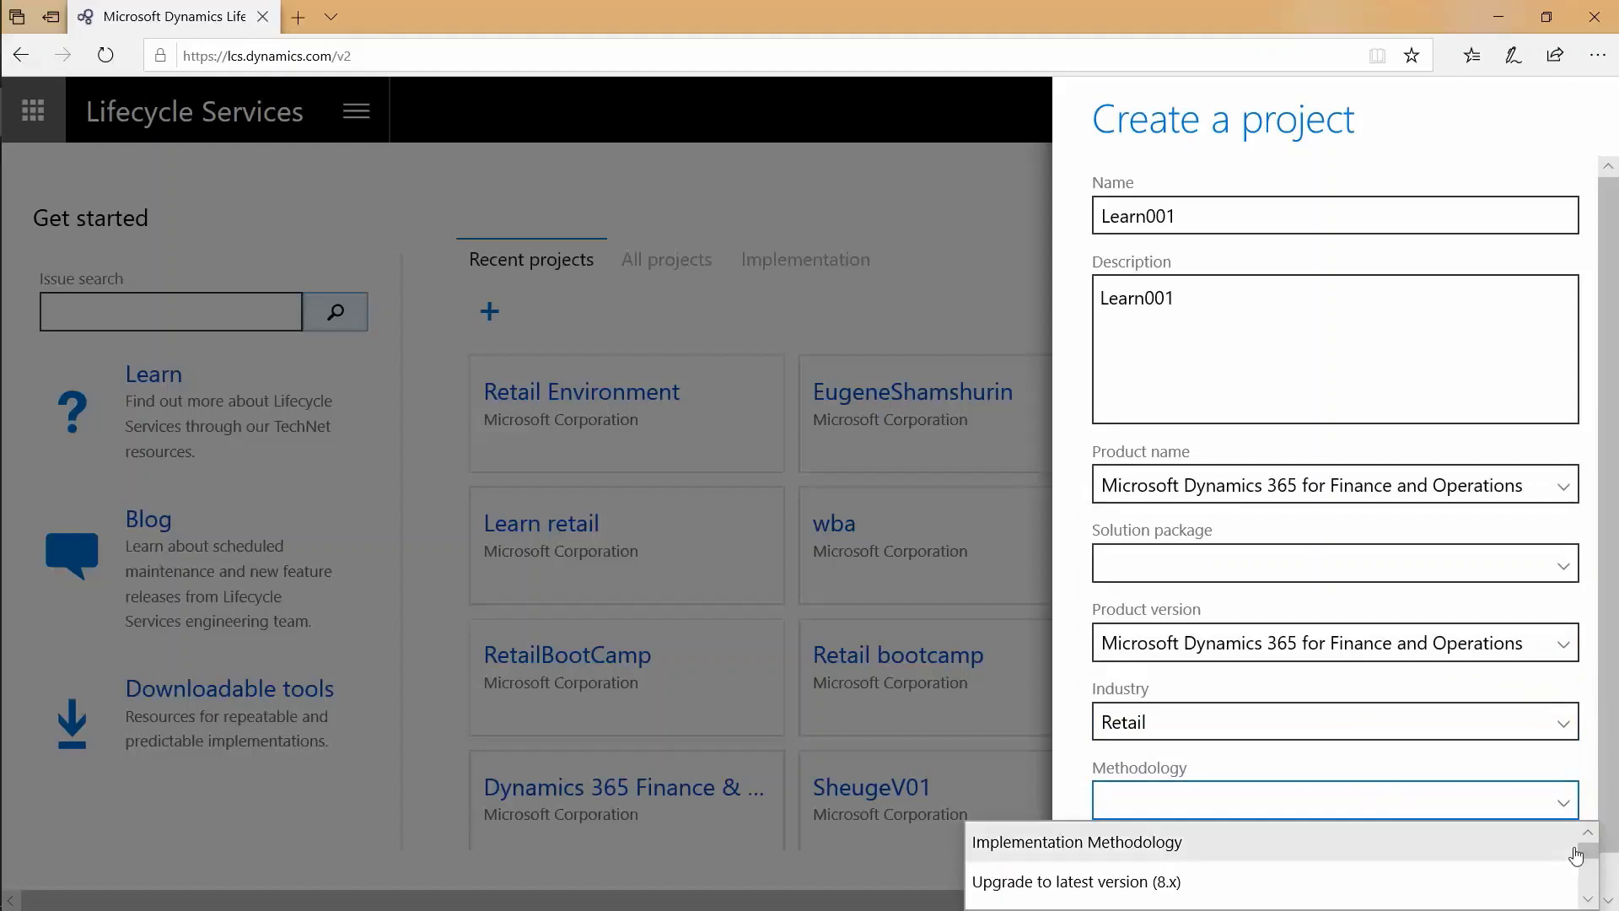
pyautogui.scroll(-2, 1585, 855)
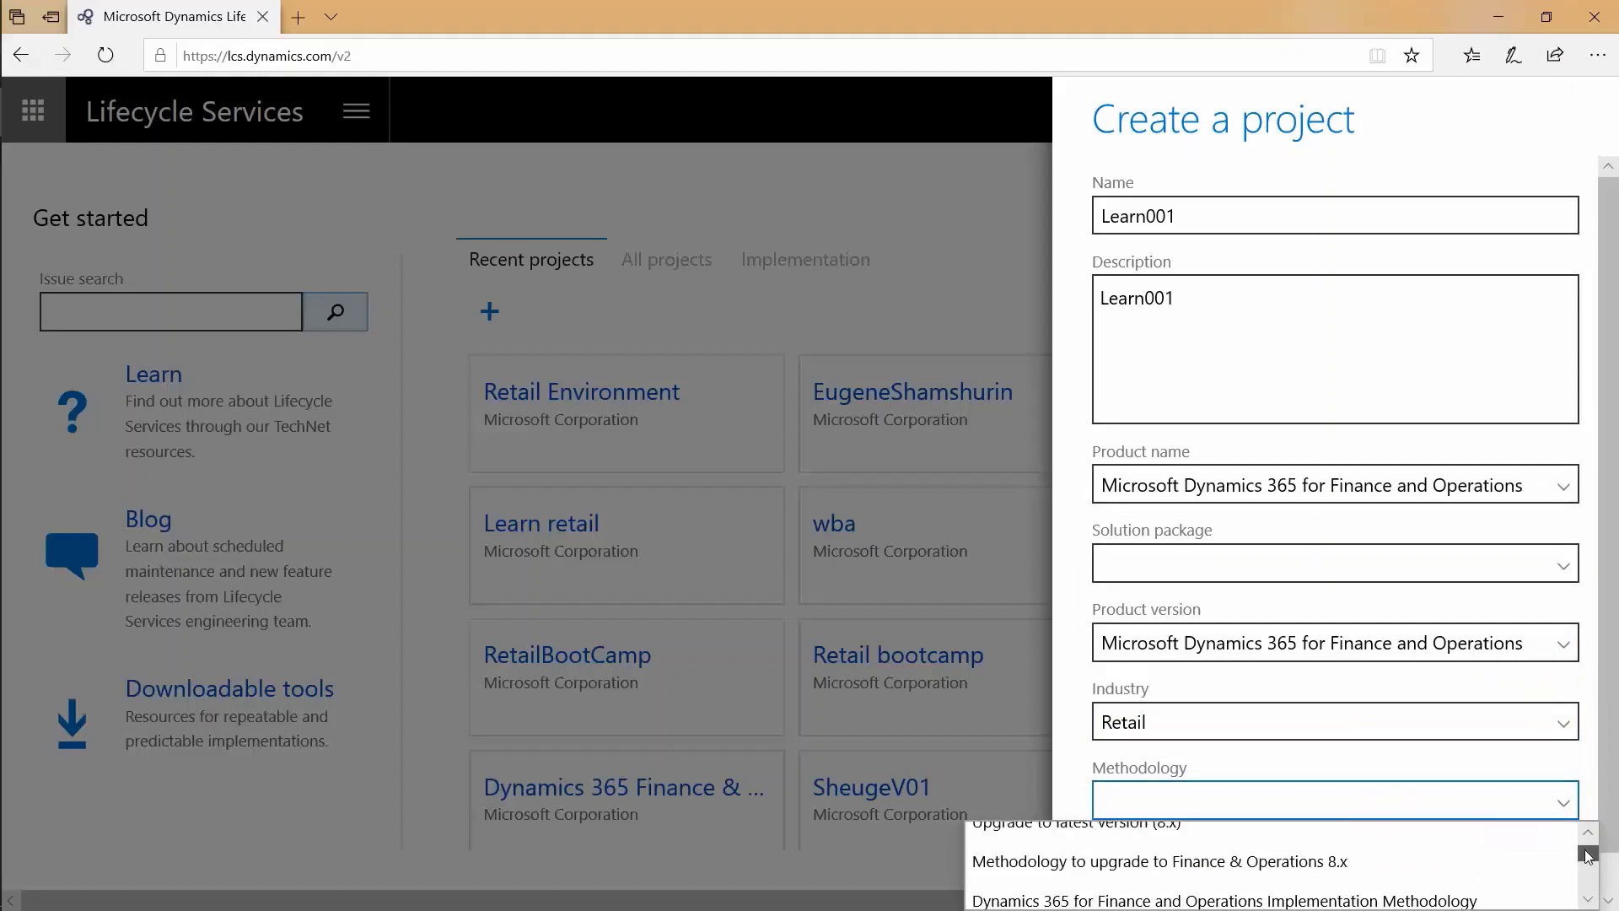
pyautogui.scroll(-1, 1588, 855)
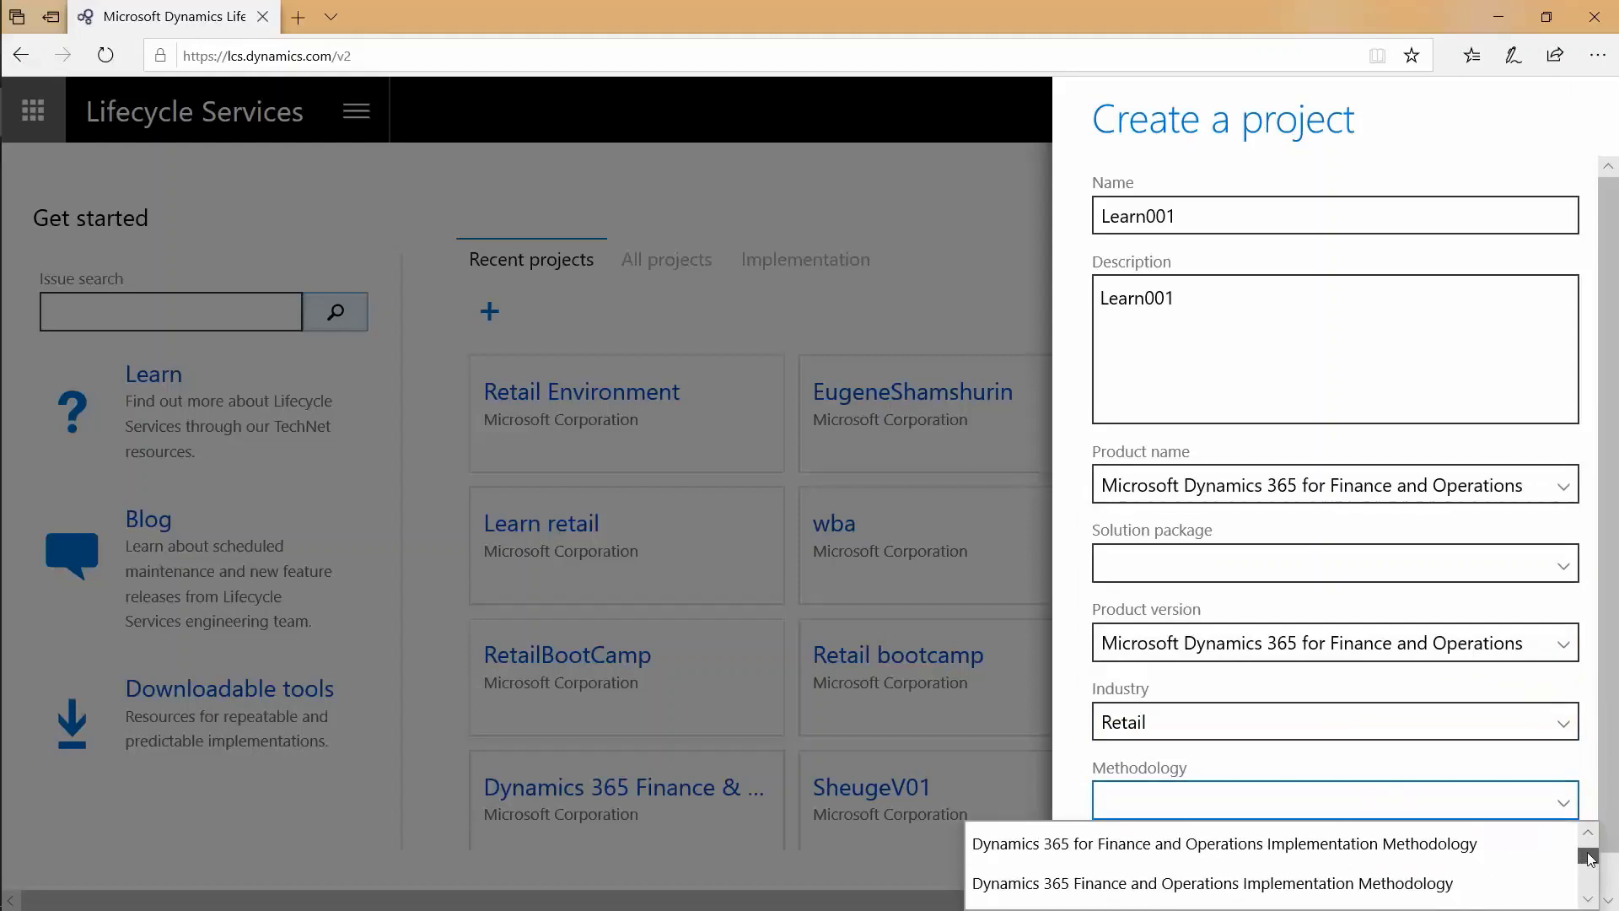
pyautogui.click(1444, 848)
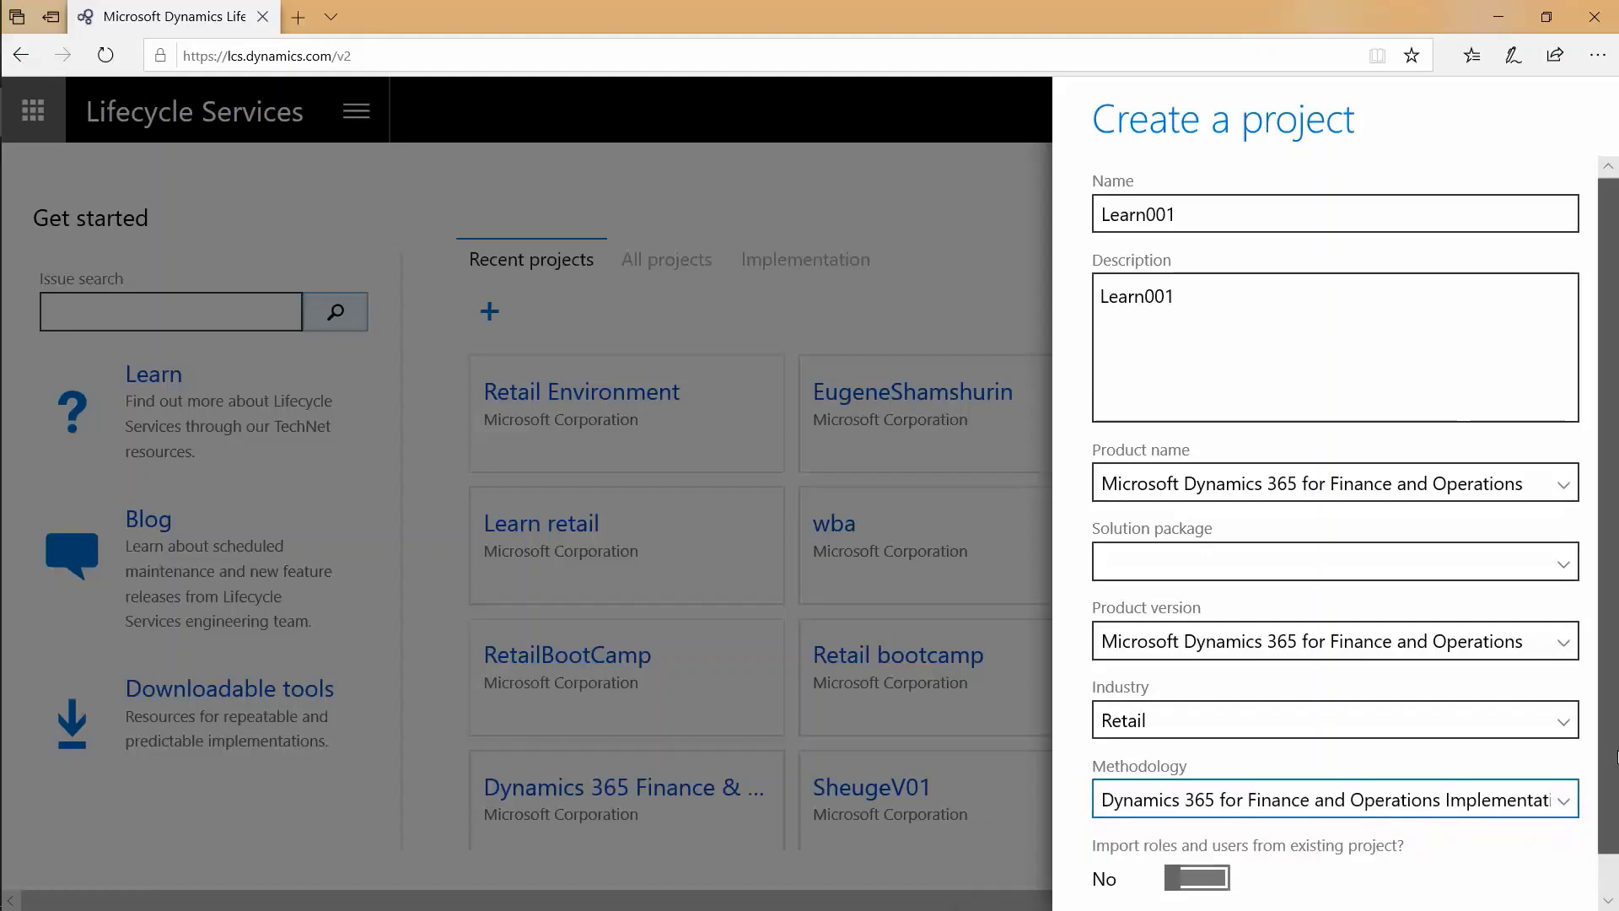
pyautogui.scroll(-1, 1290, 877)
pyautogui.click(1224, 903)
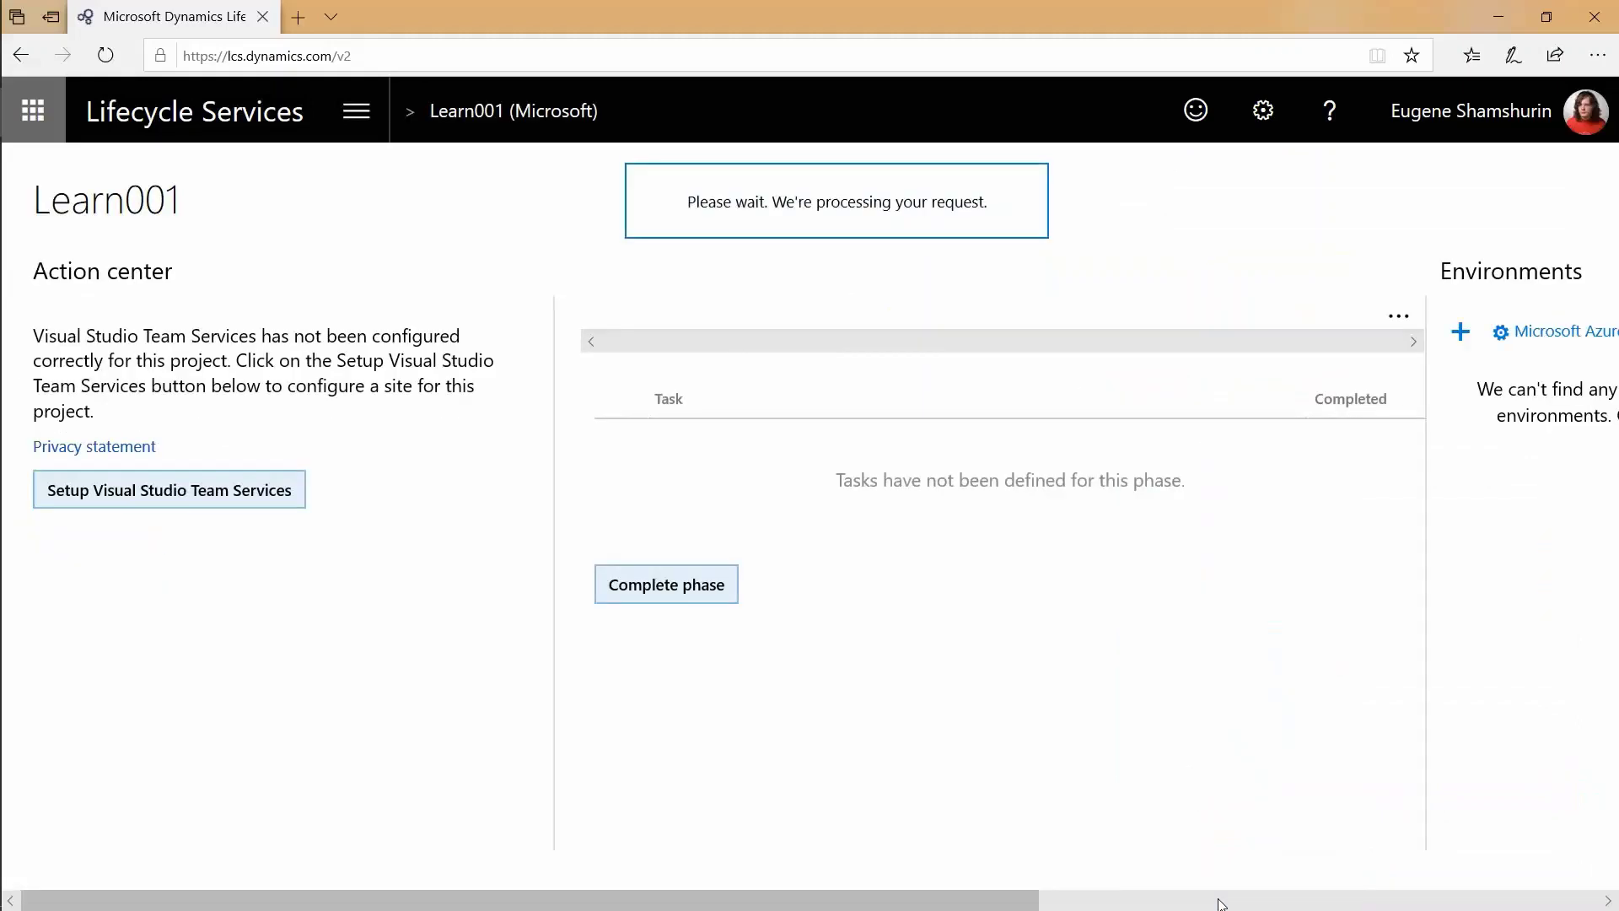
# - Open Microsoft Azure settings from the Environments area of the Learn001 dashboard
pyautogui.click(1220, 904)
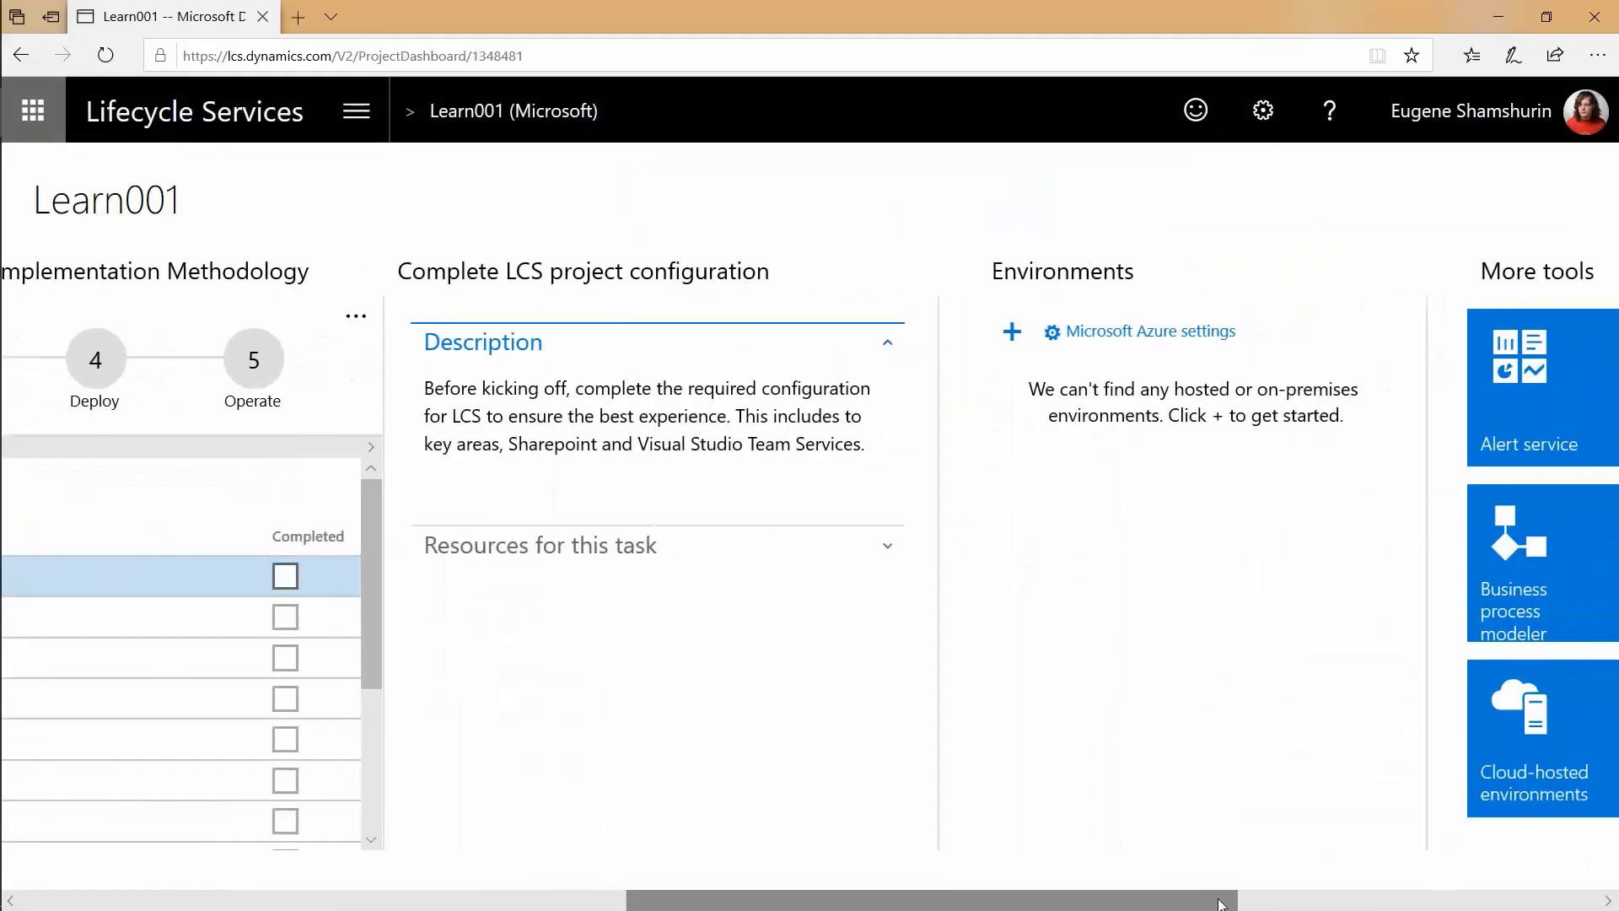
pyautogui.hscroll(2, 1214, 902)
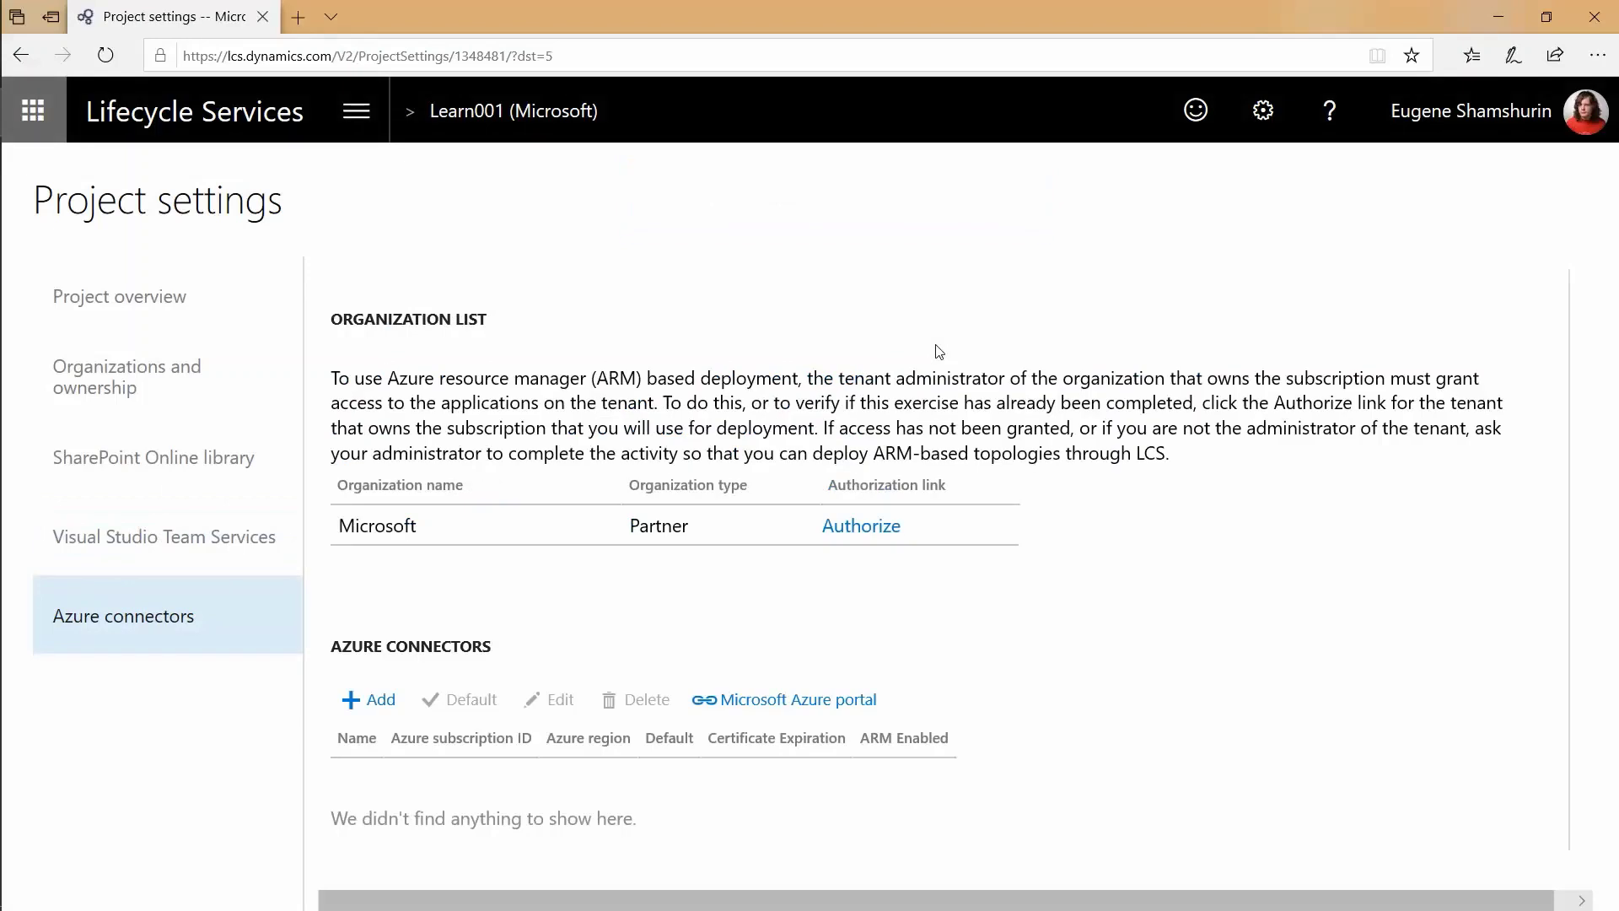
# - Review the ARM admin consent page, go back, and open the Azure portal in a new tab
pyautogui.click(877, 529)
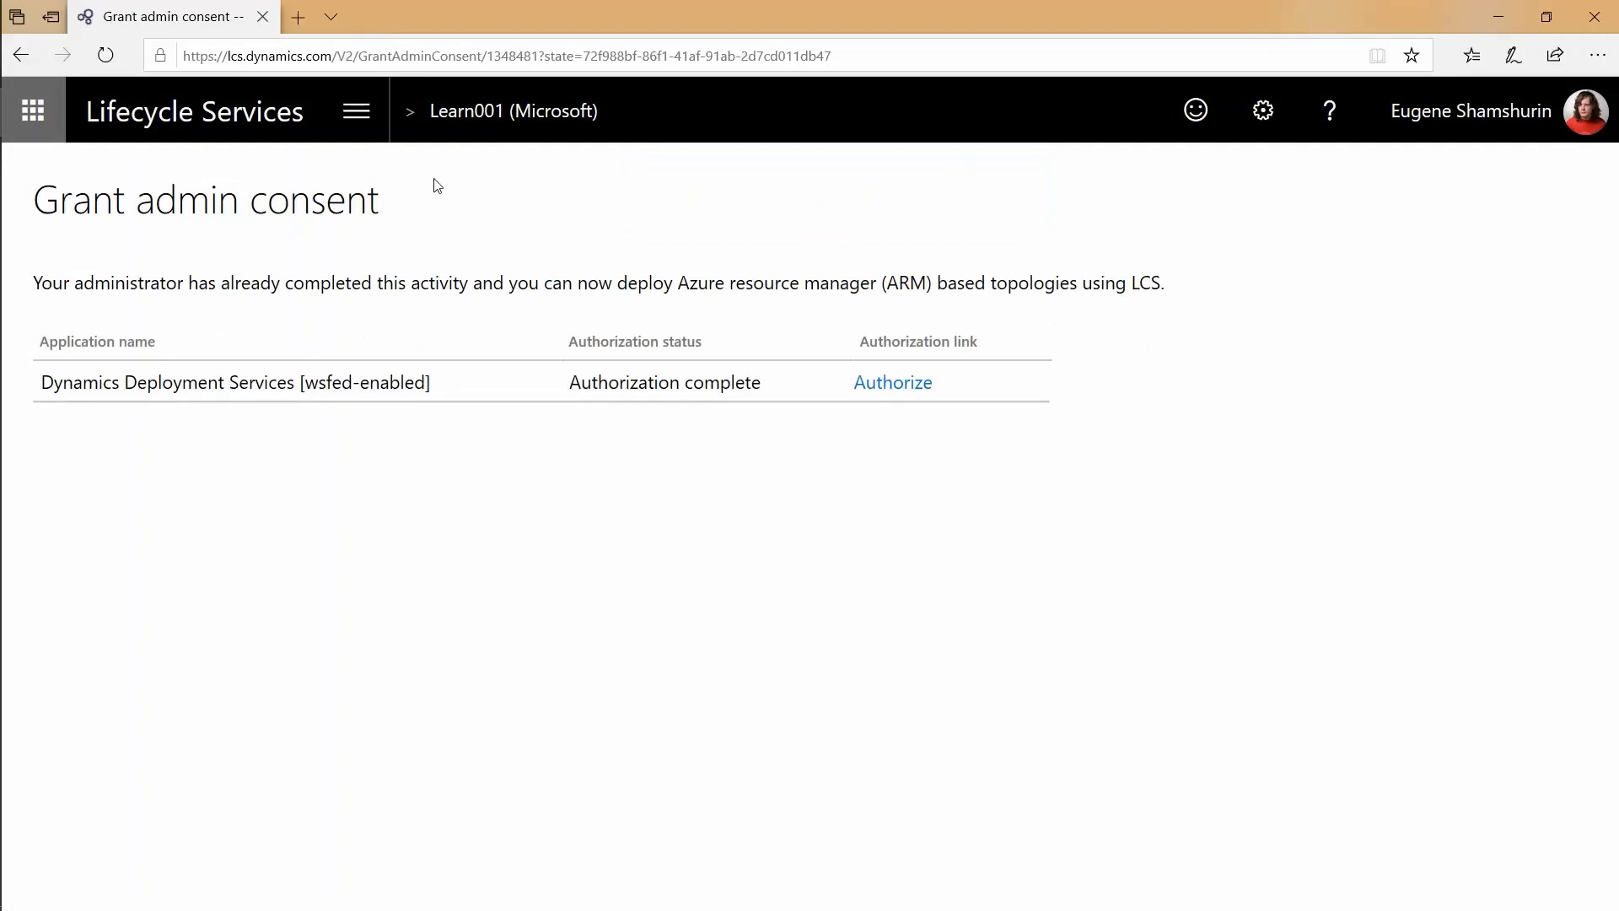
pyautogui.moveTo(13, 58)
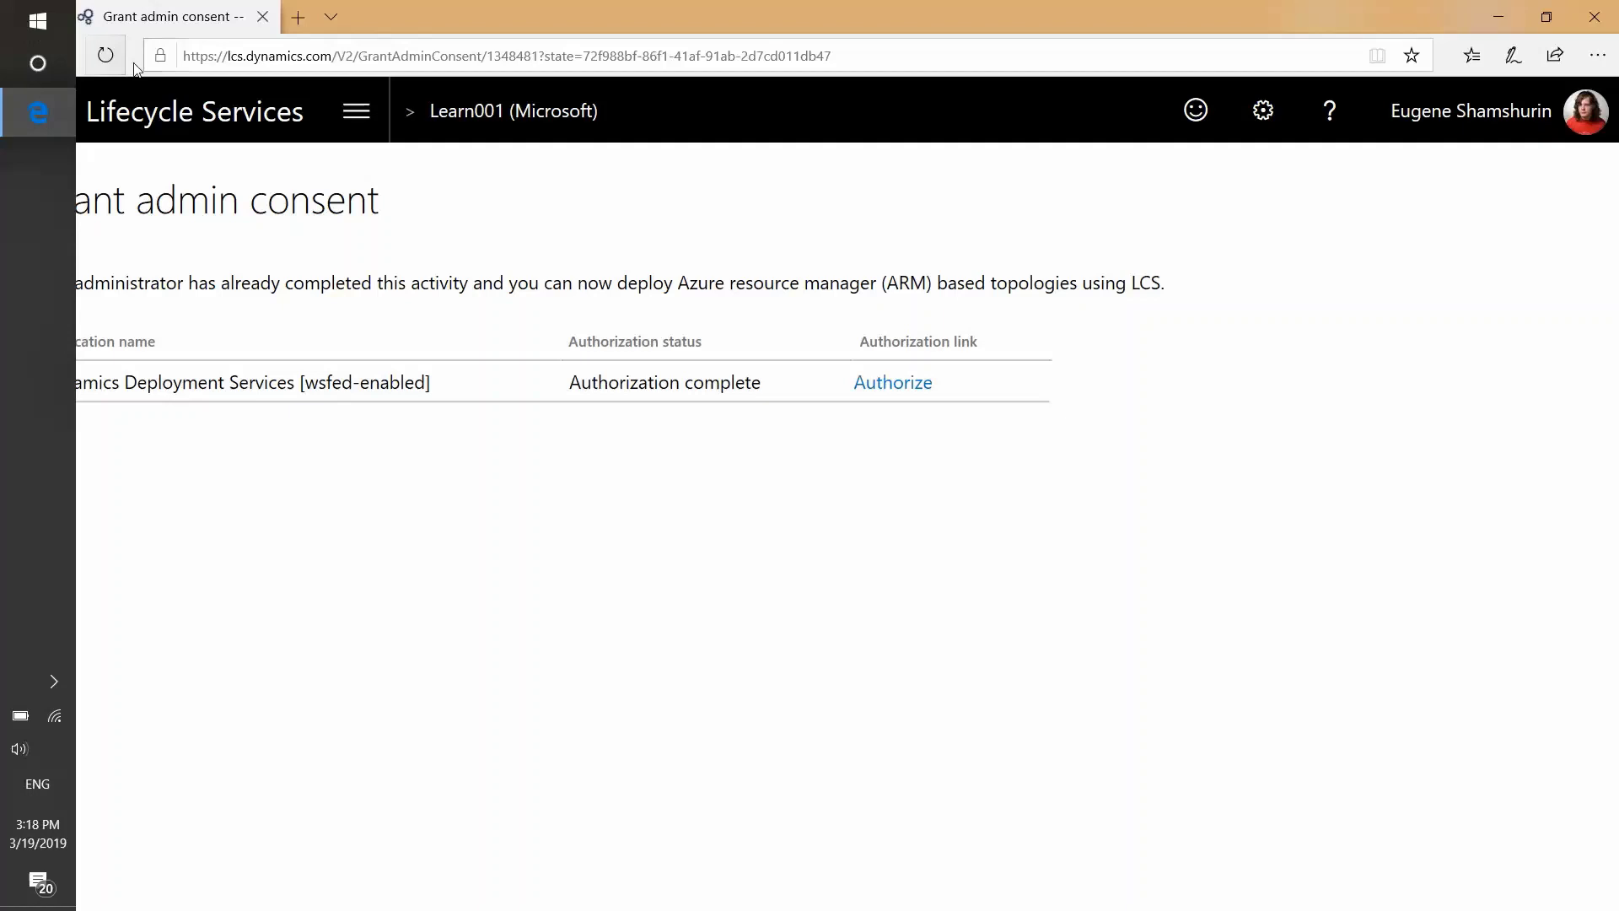
pyautogui.click(24, 57)
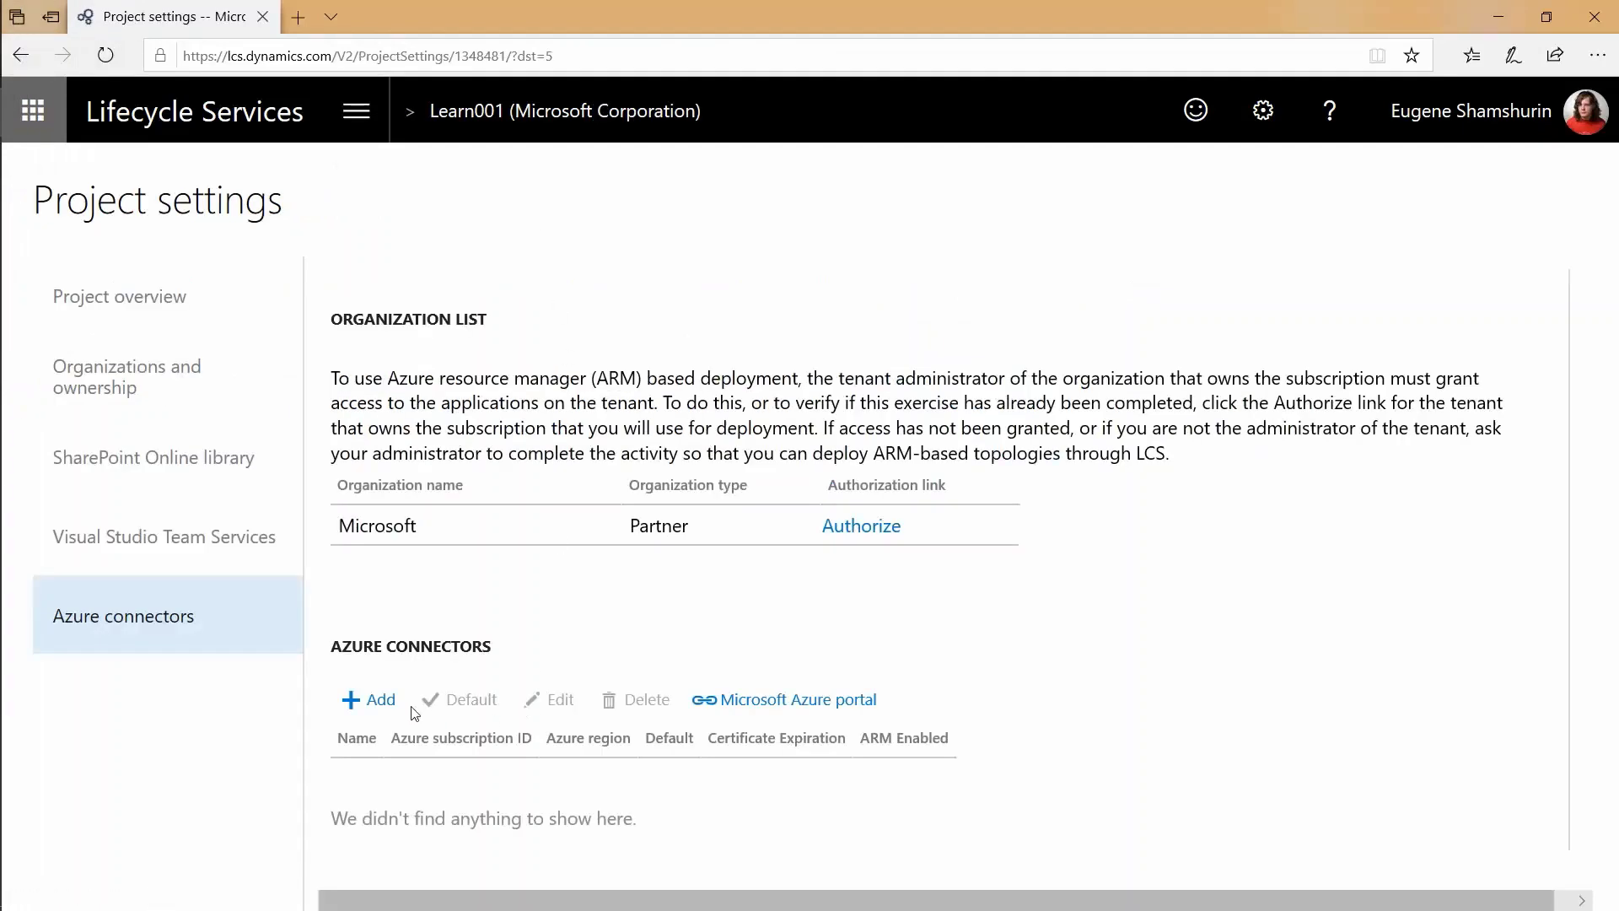
pyautogui.click(823, 706)
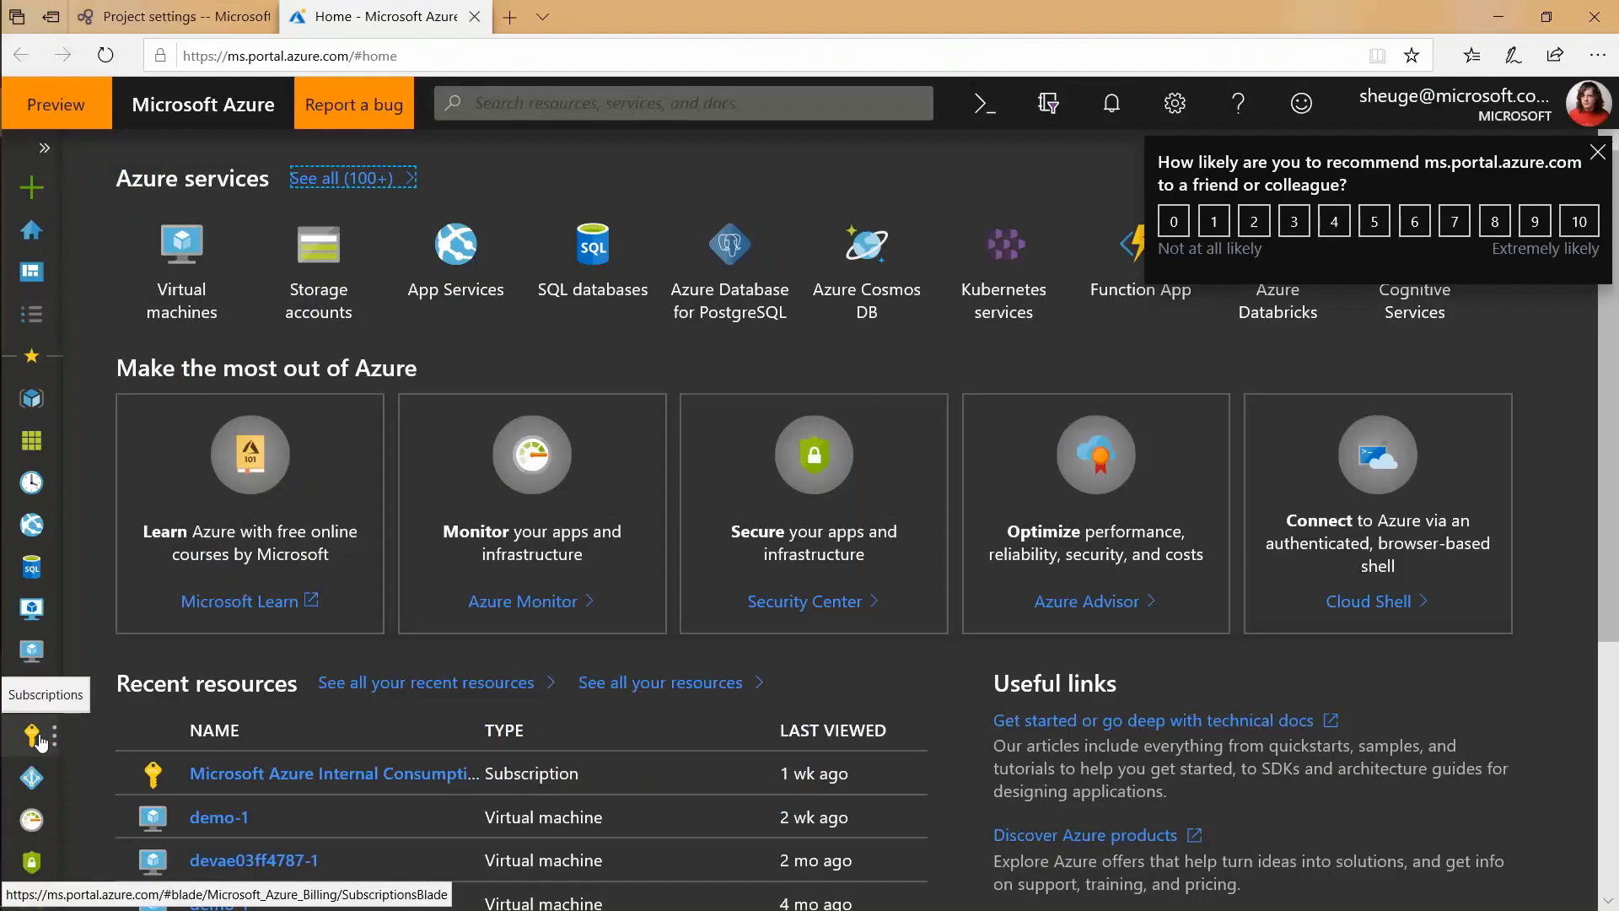
# - Show the Azure Subscriptions list to locate Microsoft Azure Internal Consumption
pyautogui.click(40, 741)
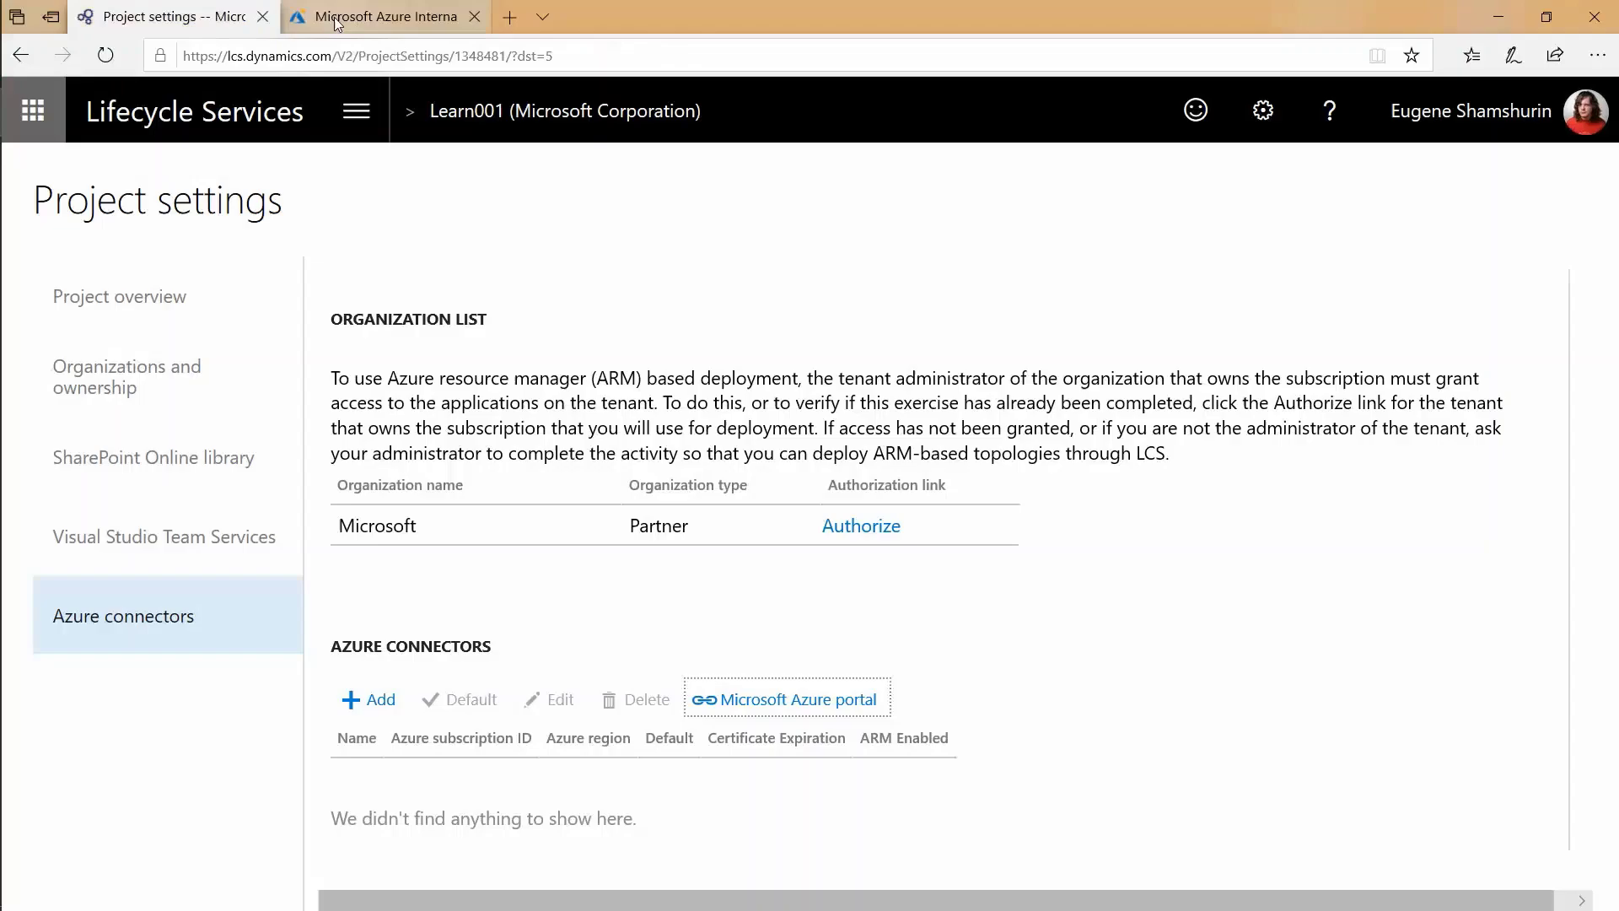
# - Add an Azure connector with a connector name, the pasted subscription ID, and ARM set to Yes
pyautogui.moveTo(337, 23)
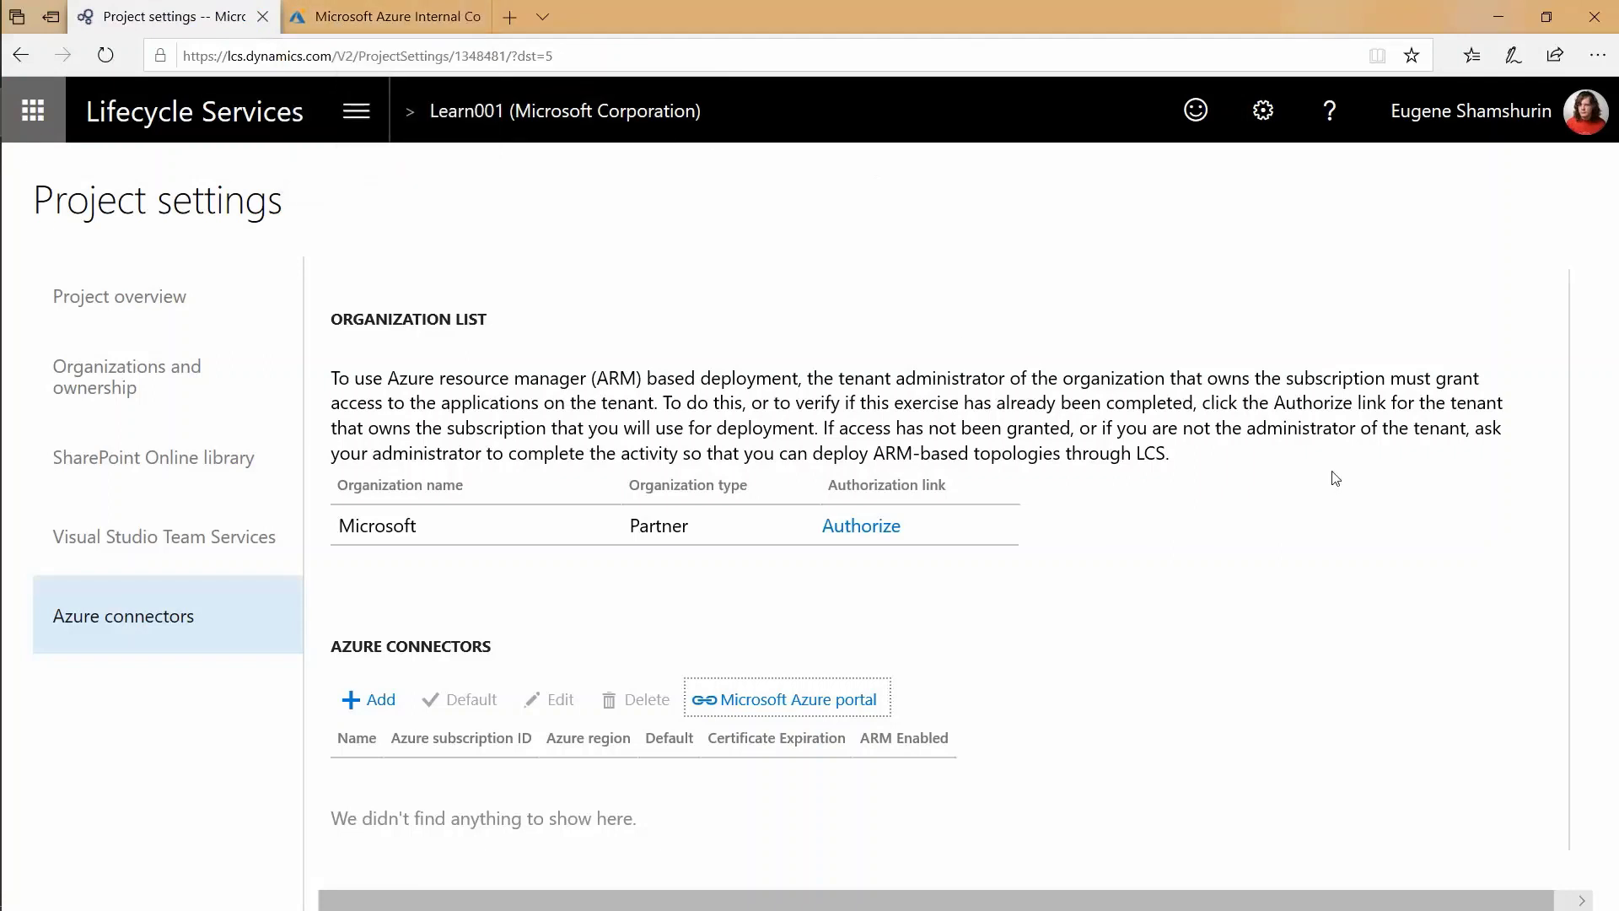
pyautogui.click(377, 700)
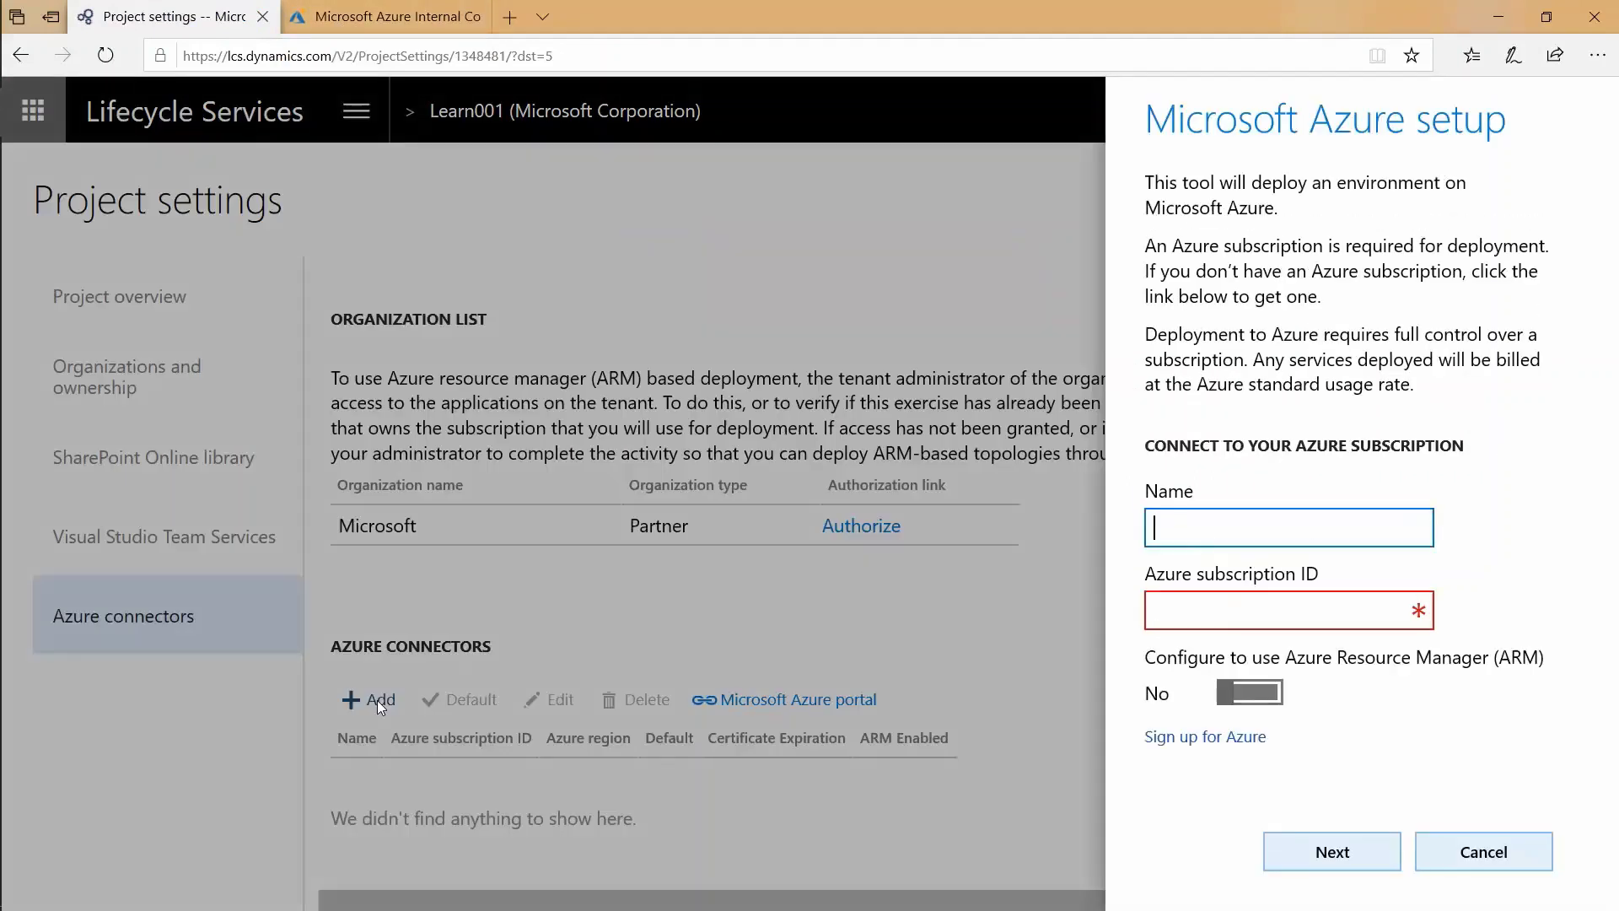
pyautogui.write('newConnEugeneGTI0')
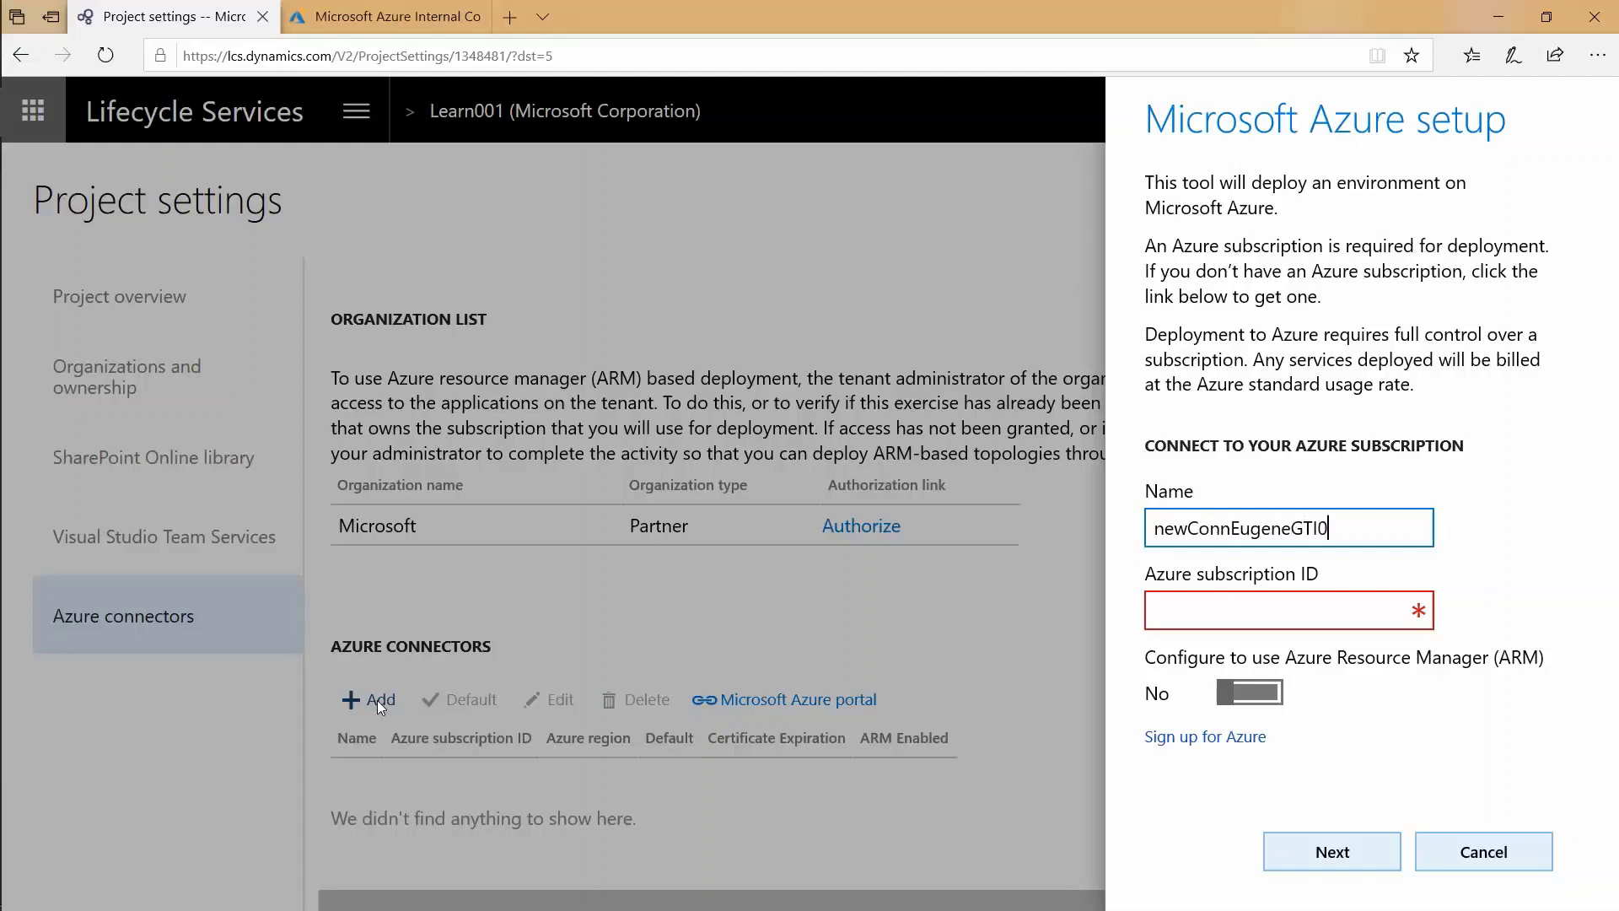
pyautogui.write('1')
pyautogui.click(1210, 611)
pyautogui.hotkey('ctrl', 'v')
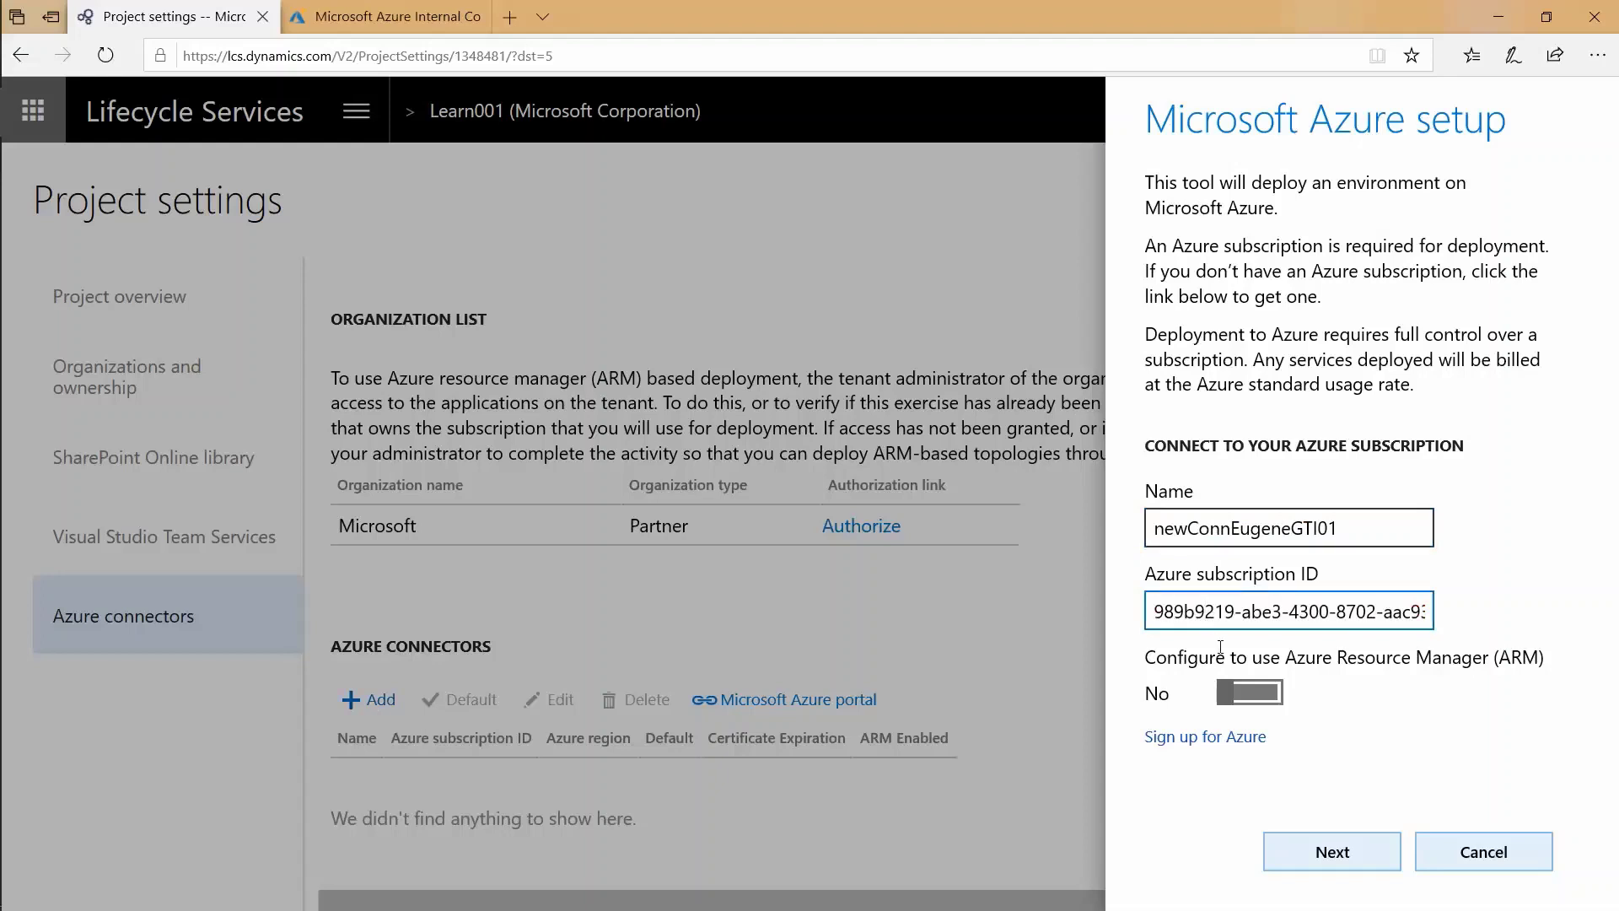
pyautogui.click(1244, 699)
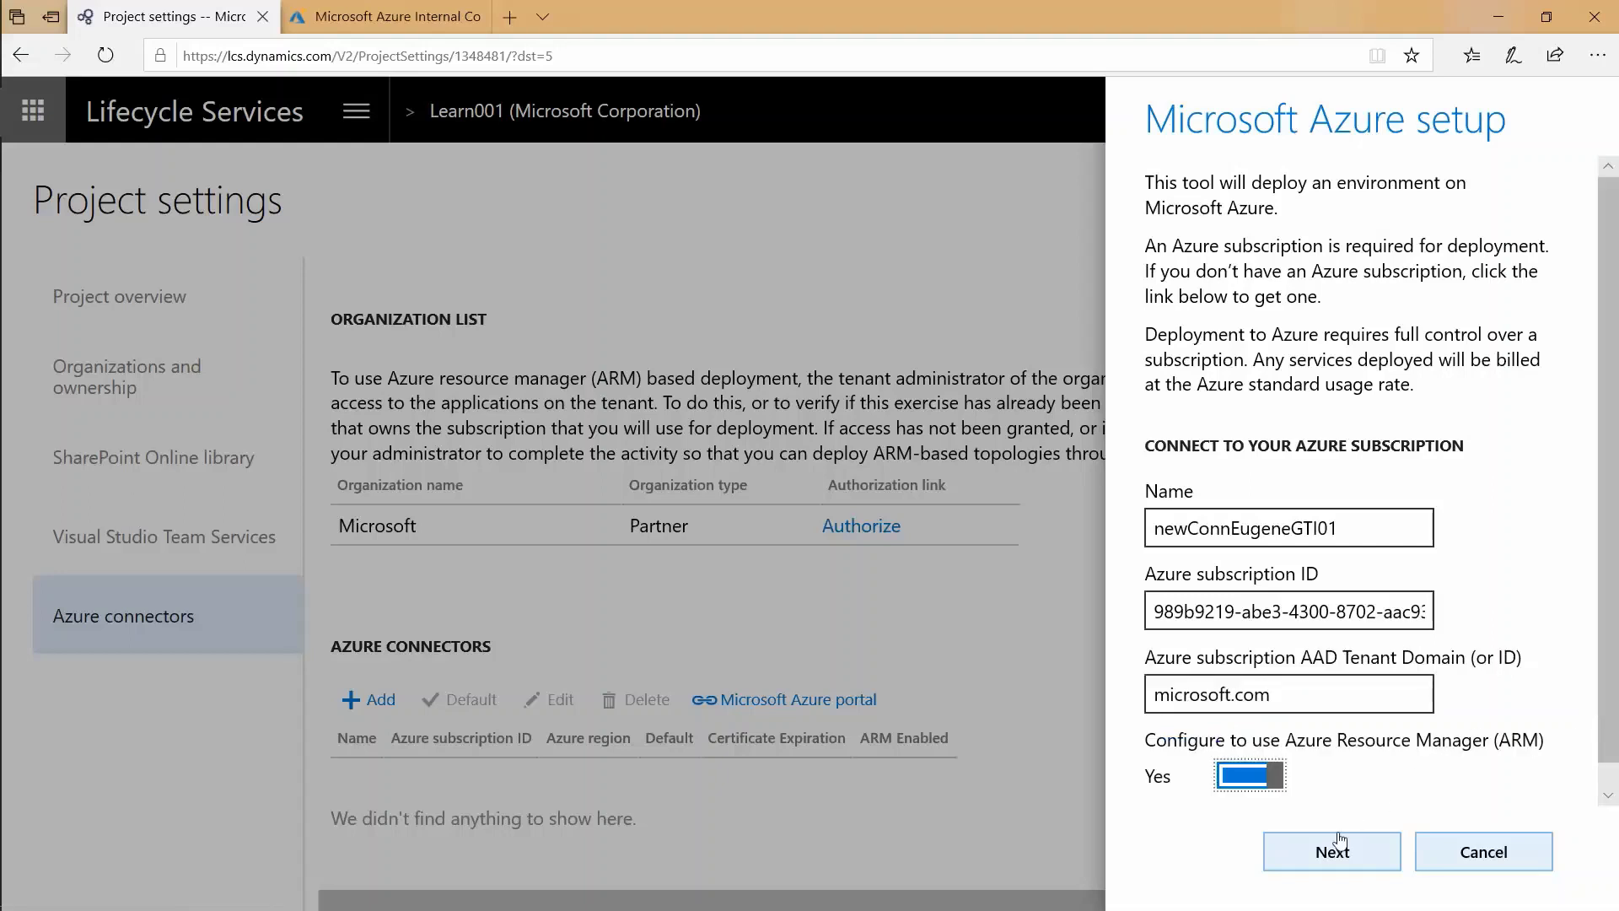
pyautogui.click(1291, 852)
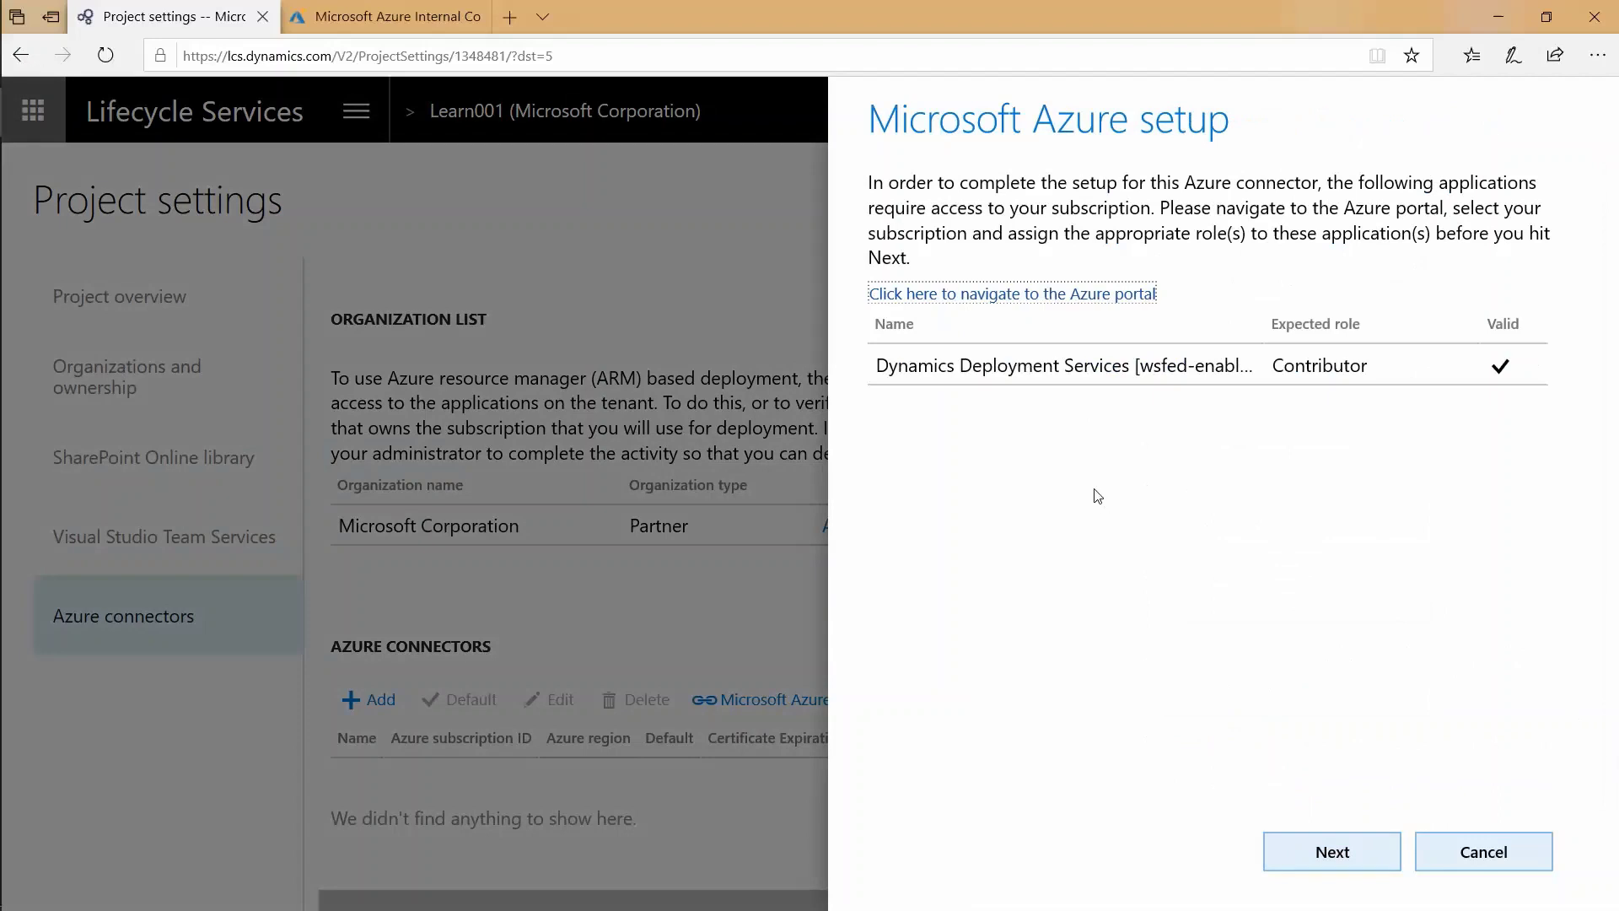
# - Move past the access check and save the LifecycleServicesDeployment management certificate to disk
pyautogui.click(1338, 850)
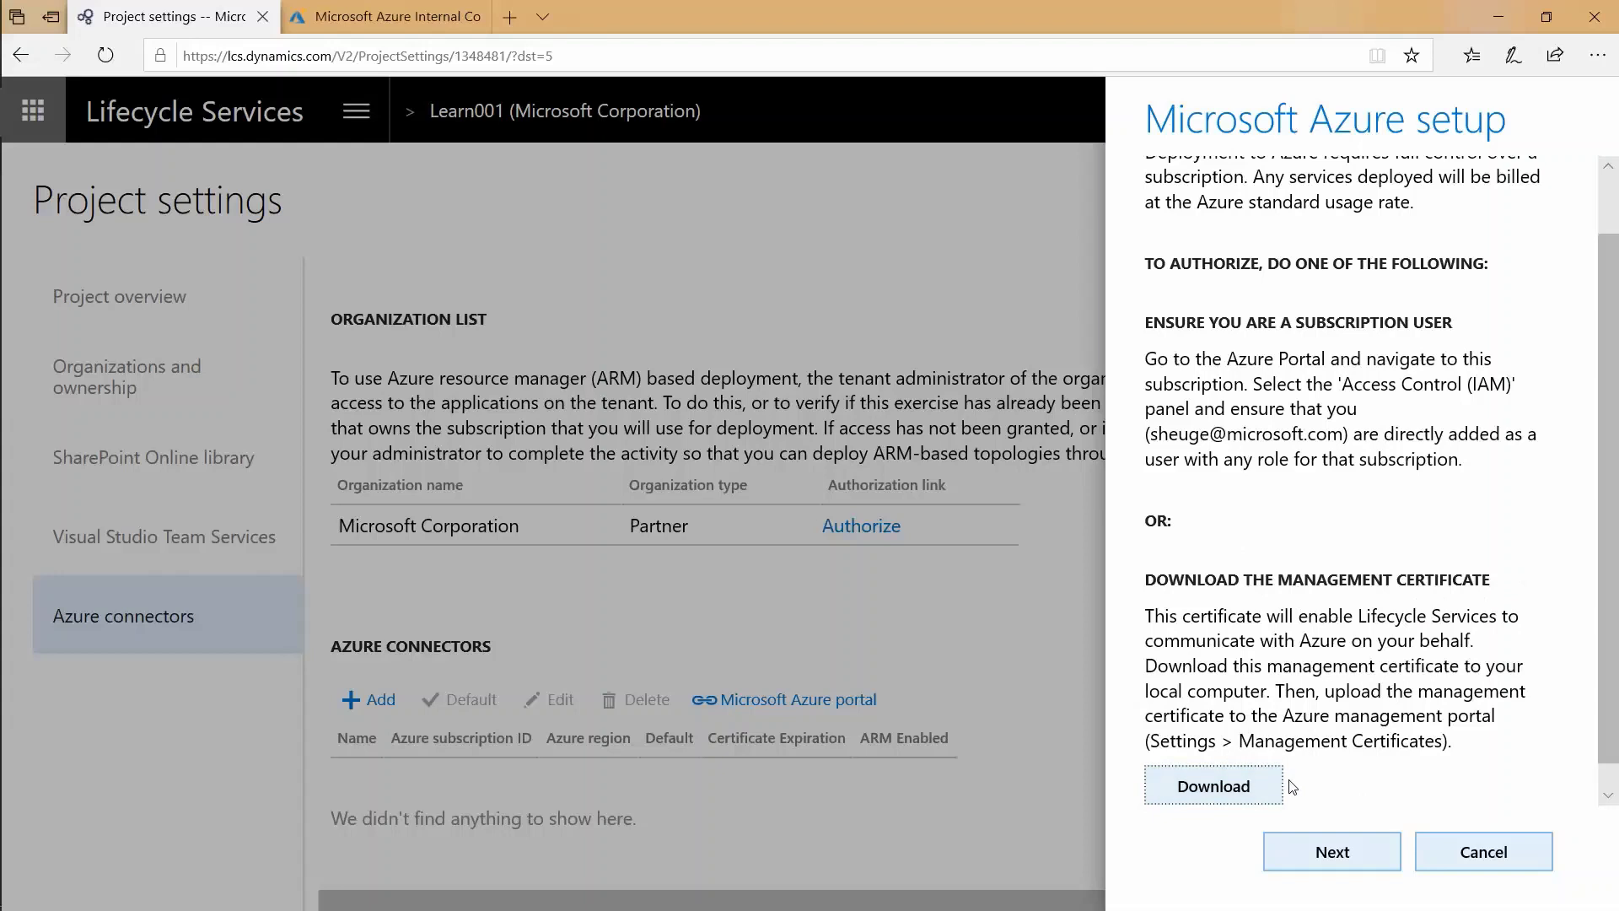
pyautogui.click(1234, 784)
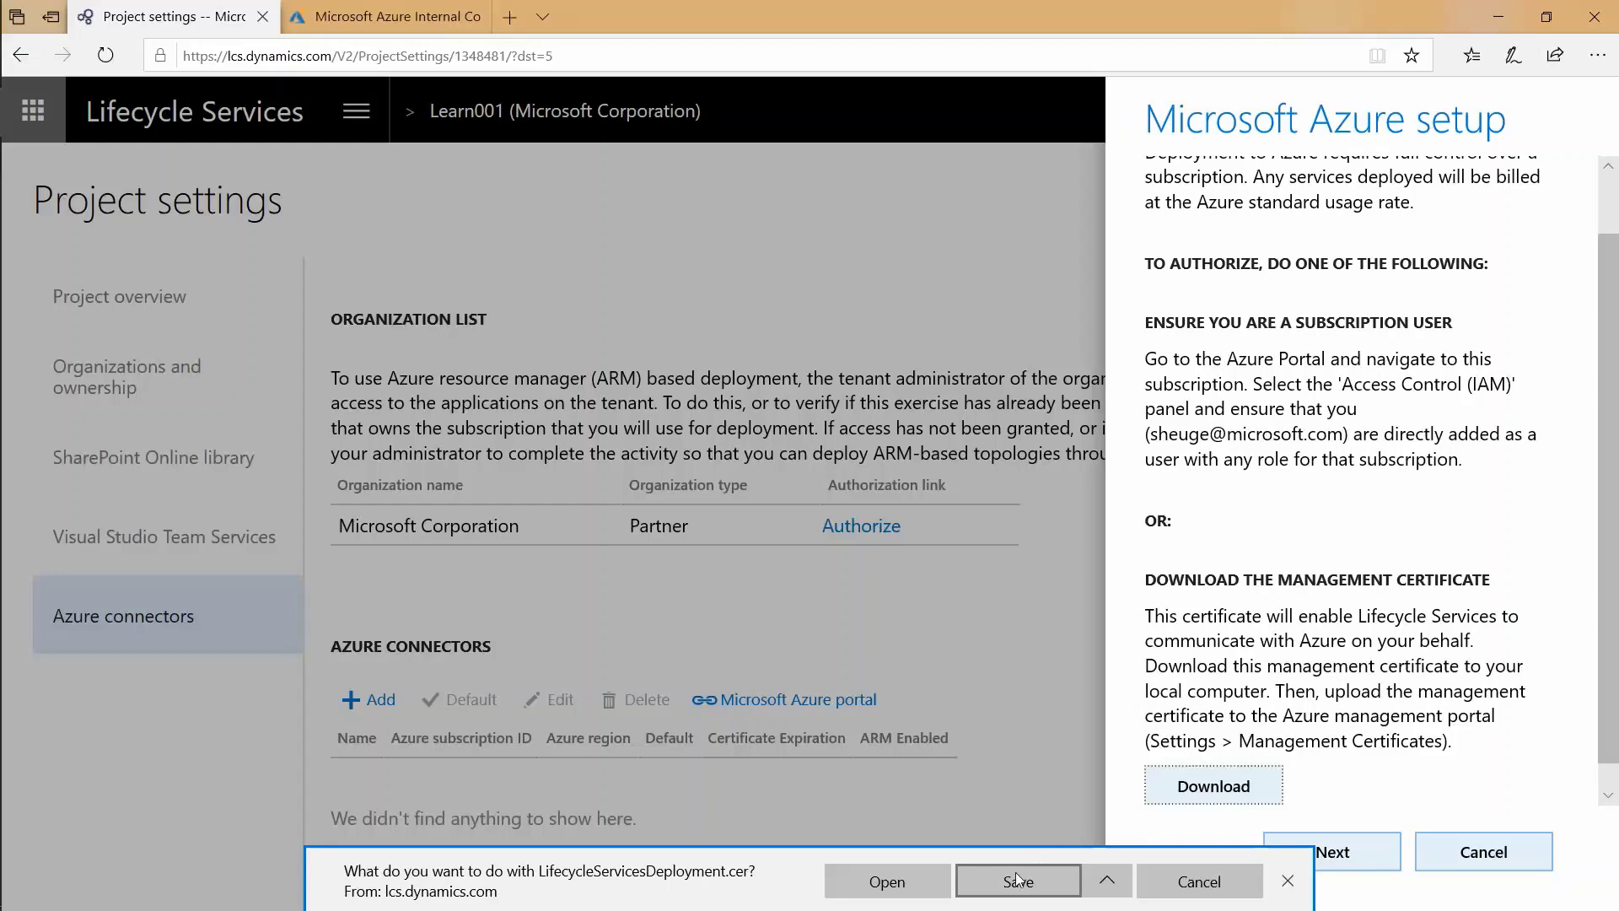
pyautogui.click(1020, 875)
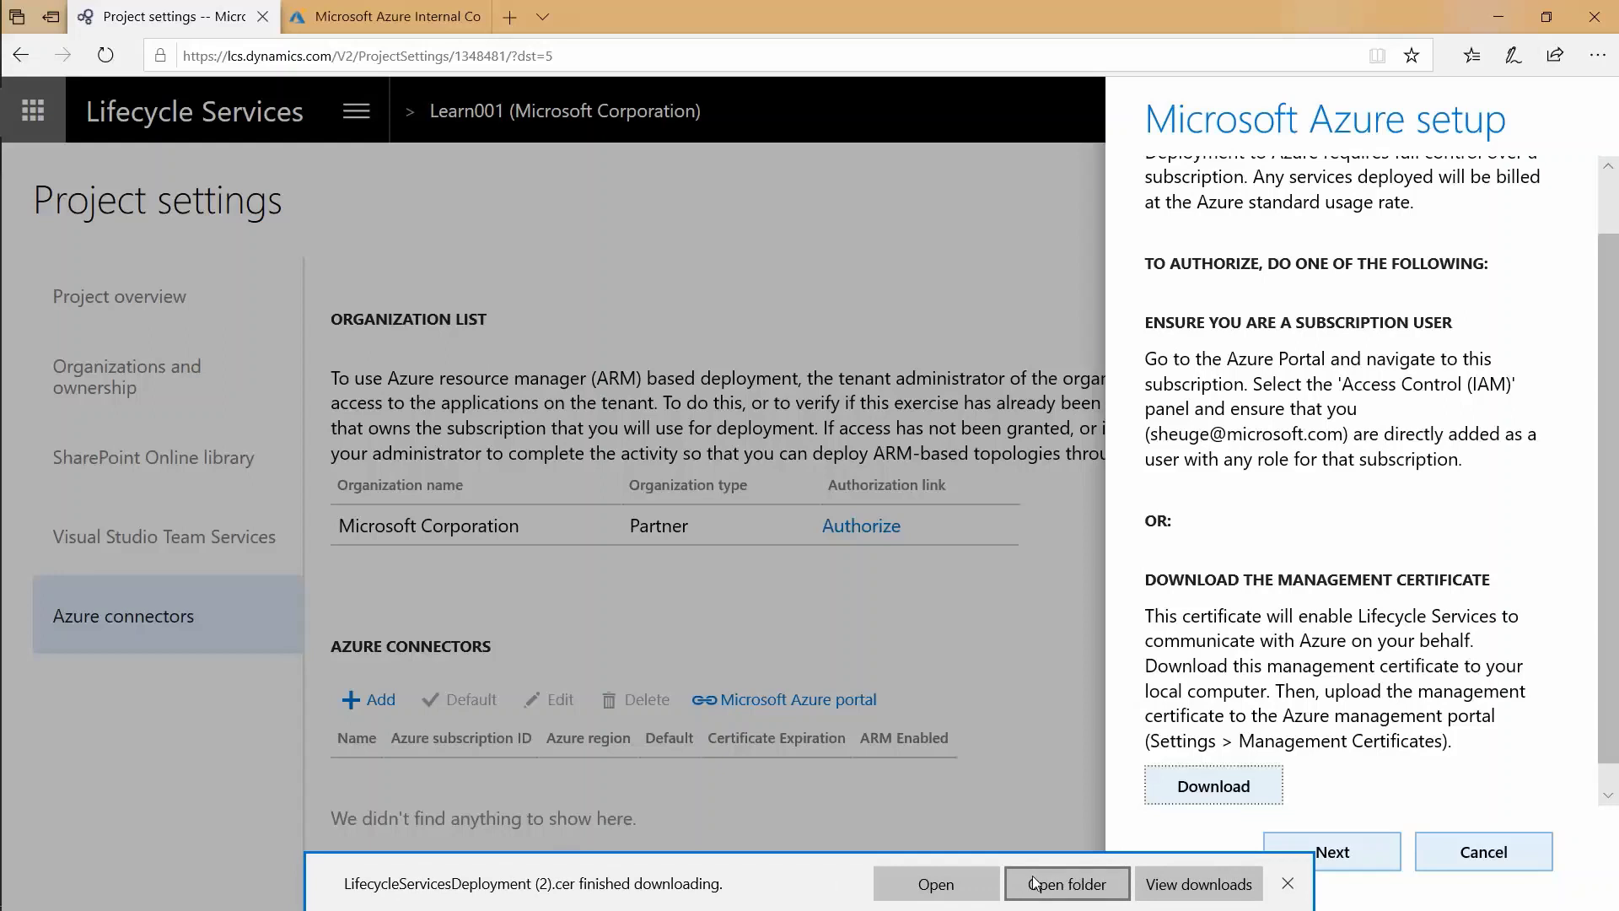
# - Locate LifecycleServicesDeployment (2).cer in Downloads, then return to the Azure Management certificates page
pyautogui.click(1032, 875)
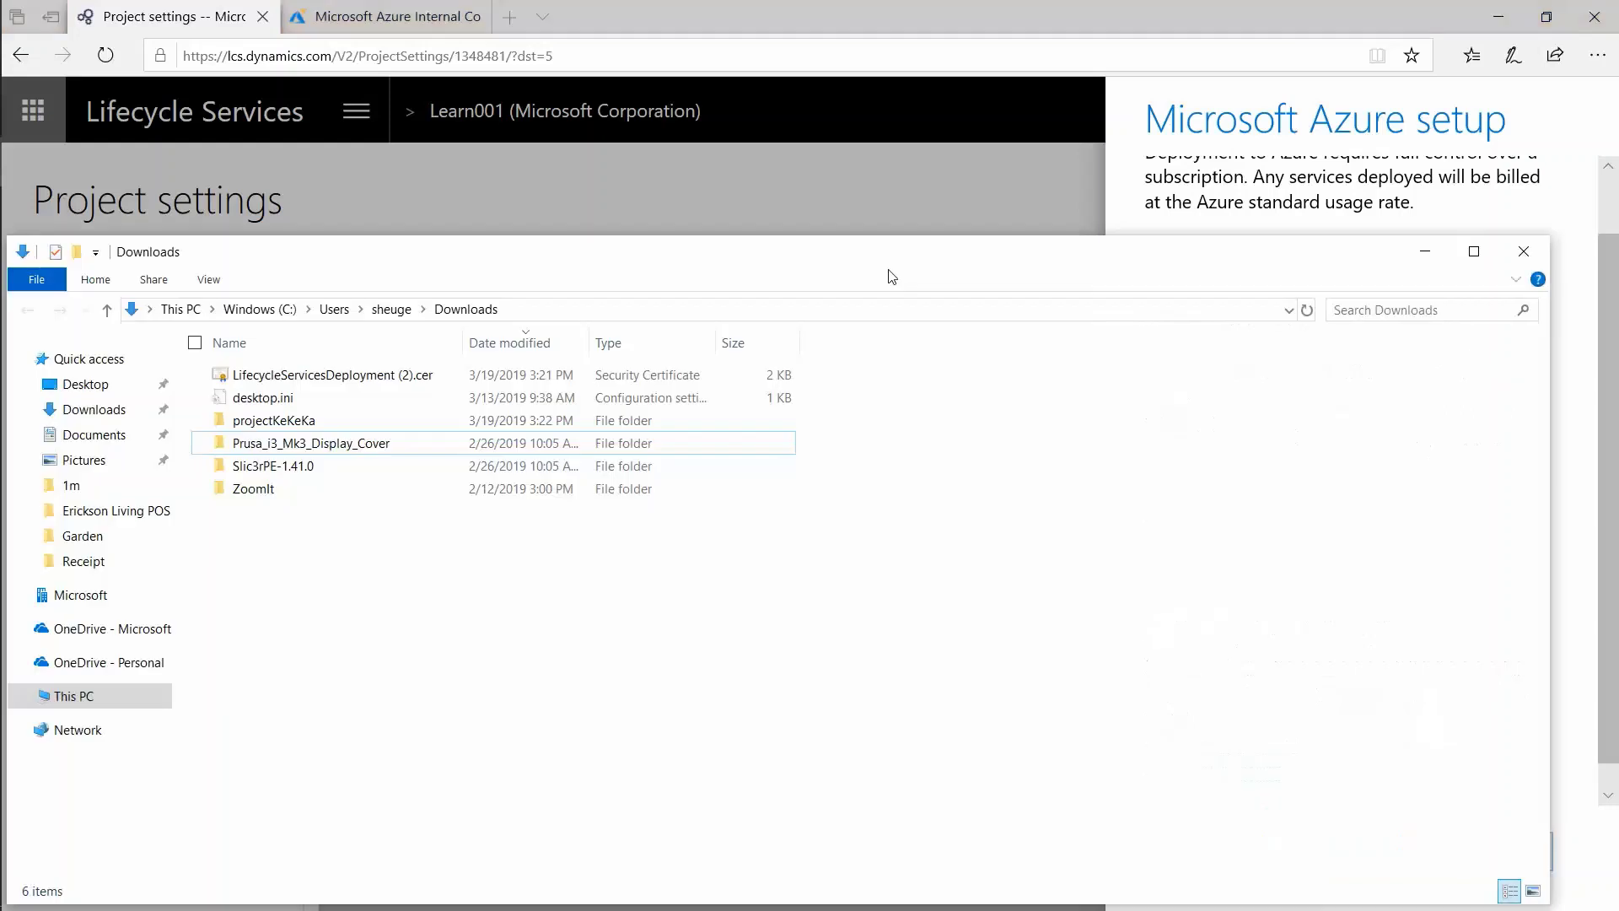
pyautogui.click(373, 385)
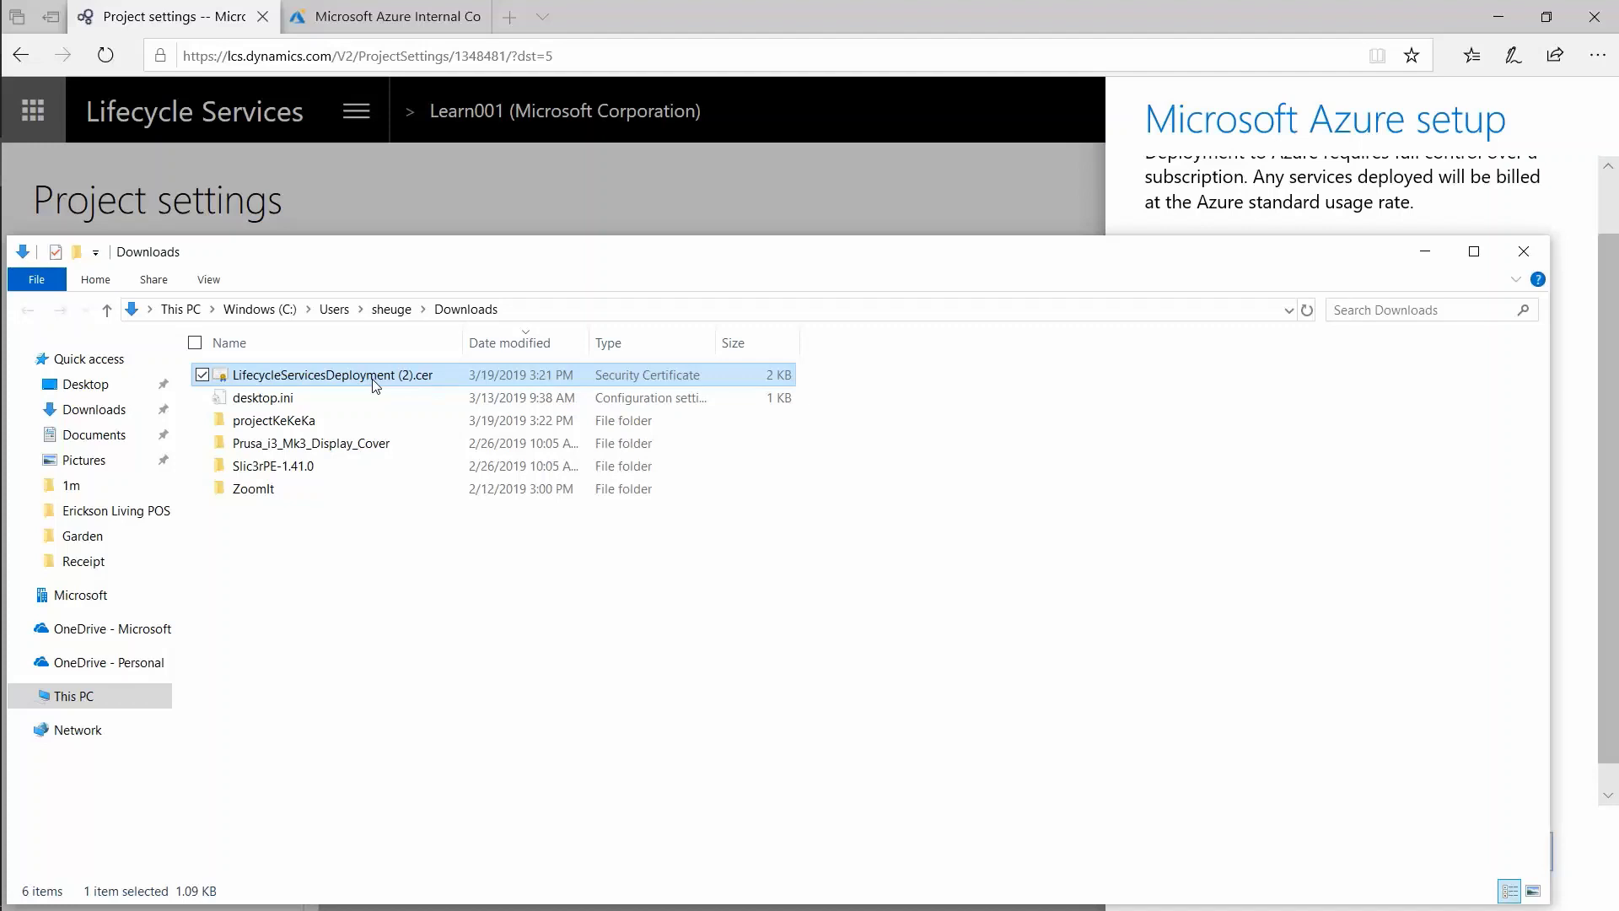
pyautogui.click(408, 23)
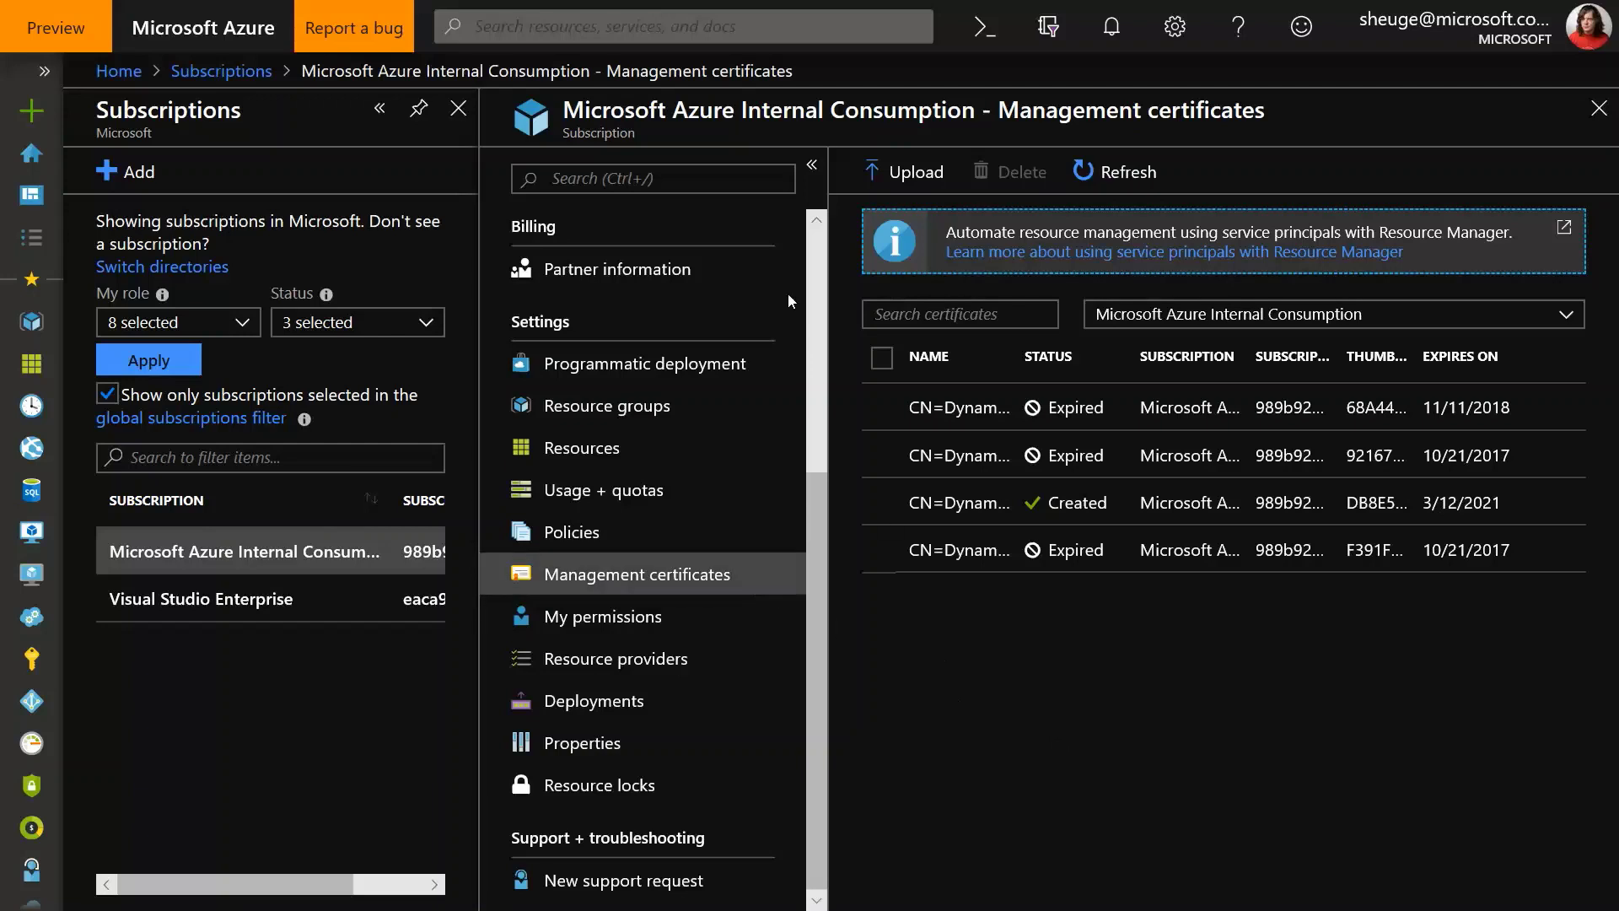
# - Browse to LifecycleServicesDeployment (2).cer under Management certificates and upload it
pyautogui.click(898, 169)
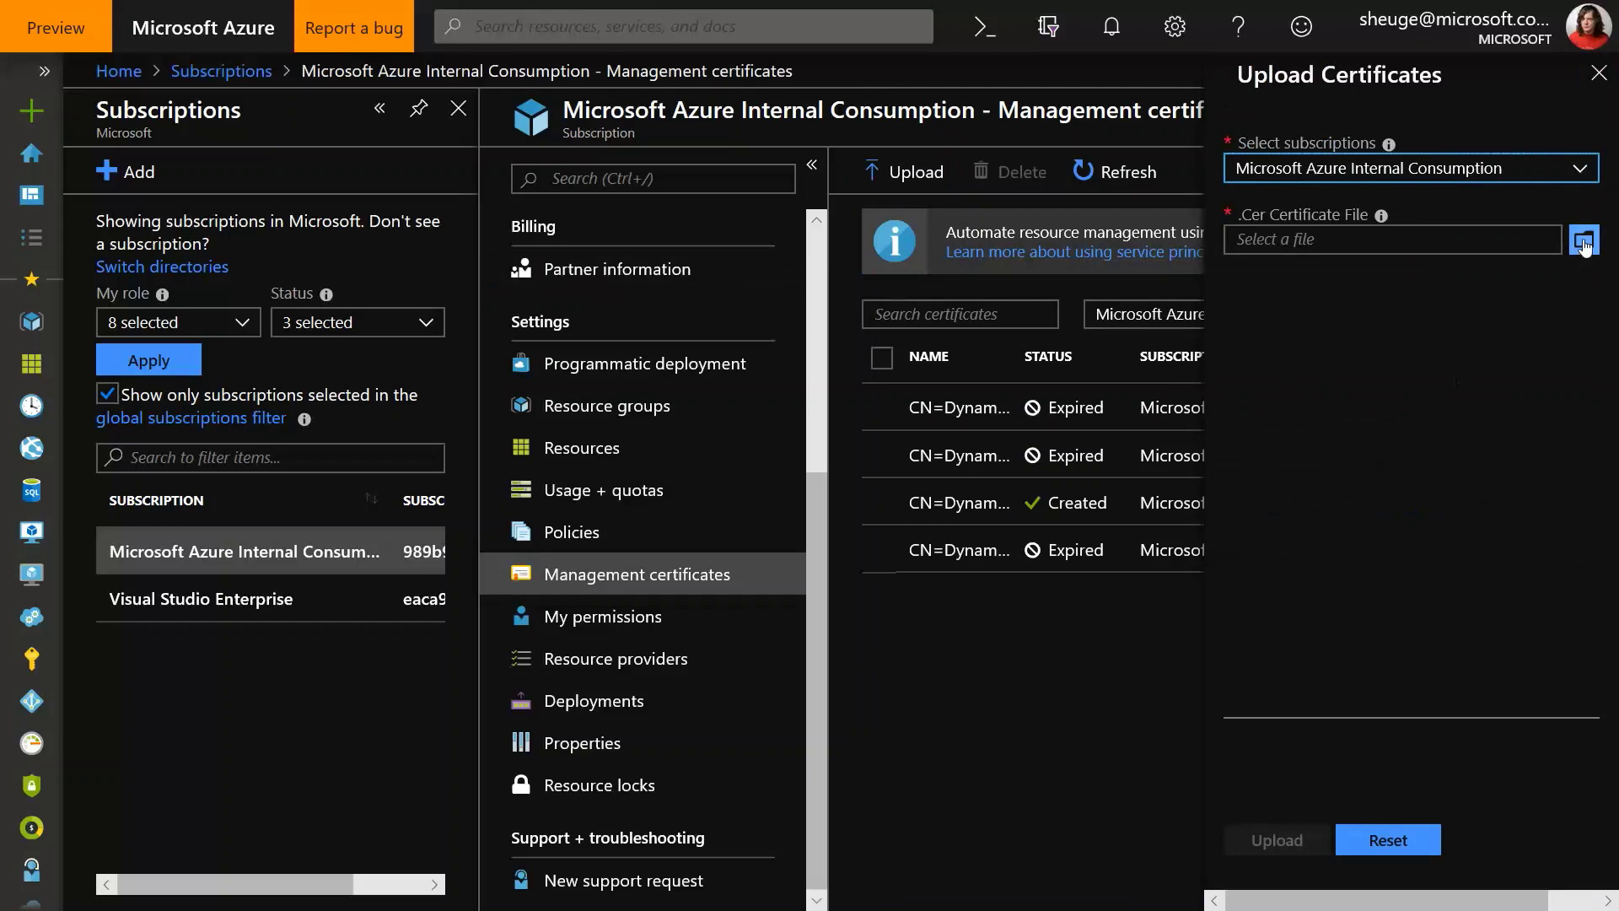
pyautogui.click(1585, 241)
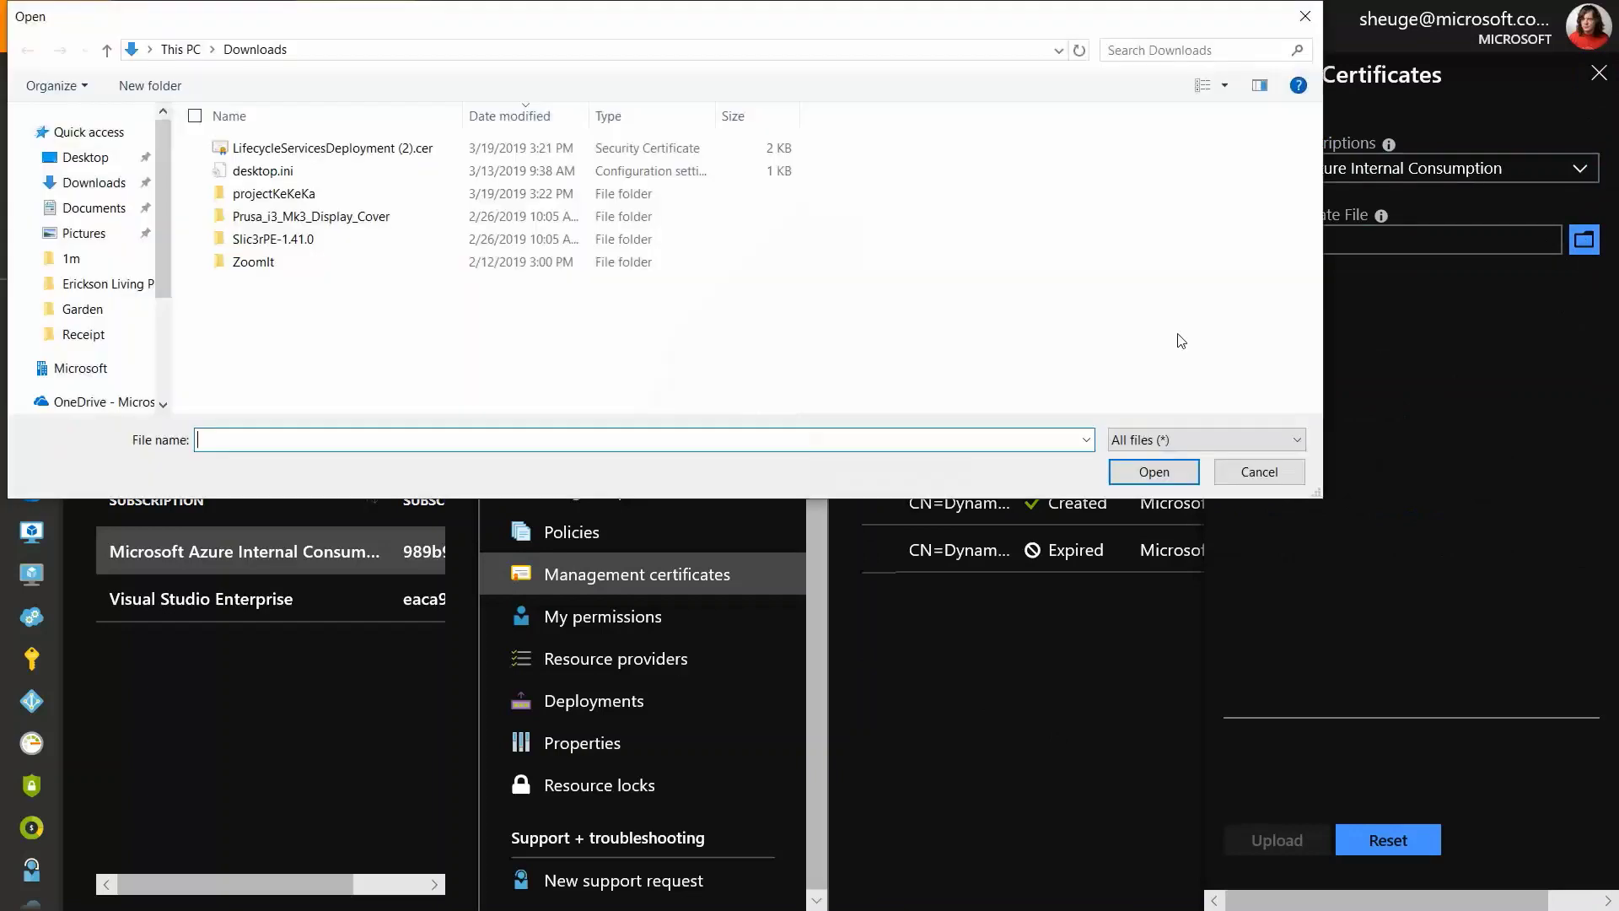
pyautogui.click(377, 148)
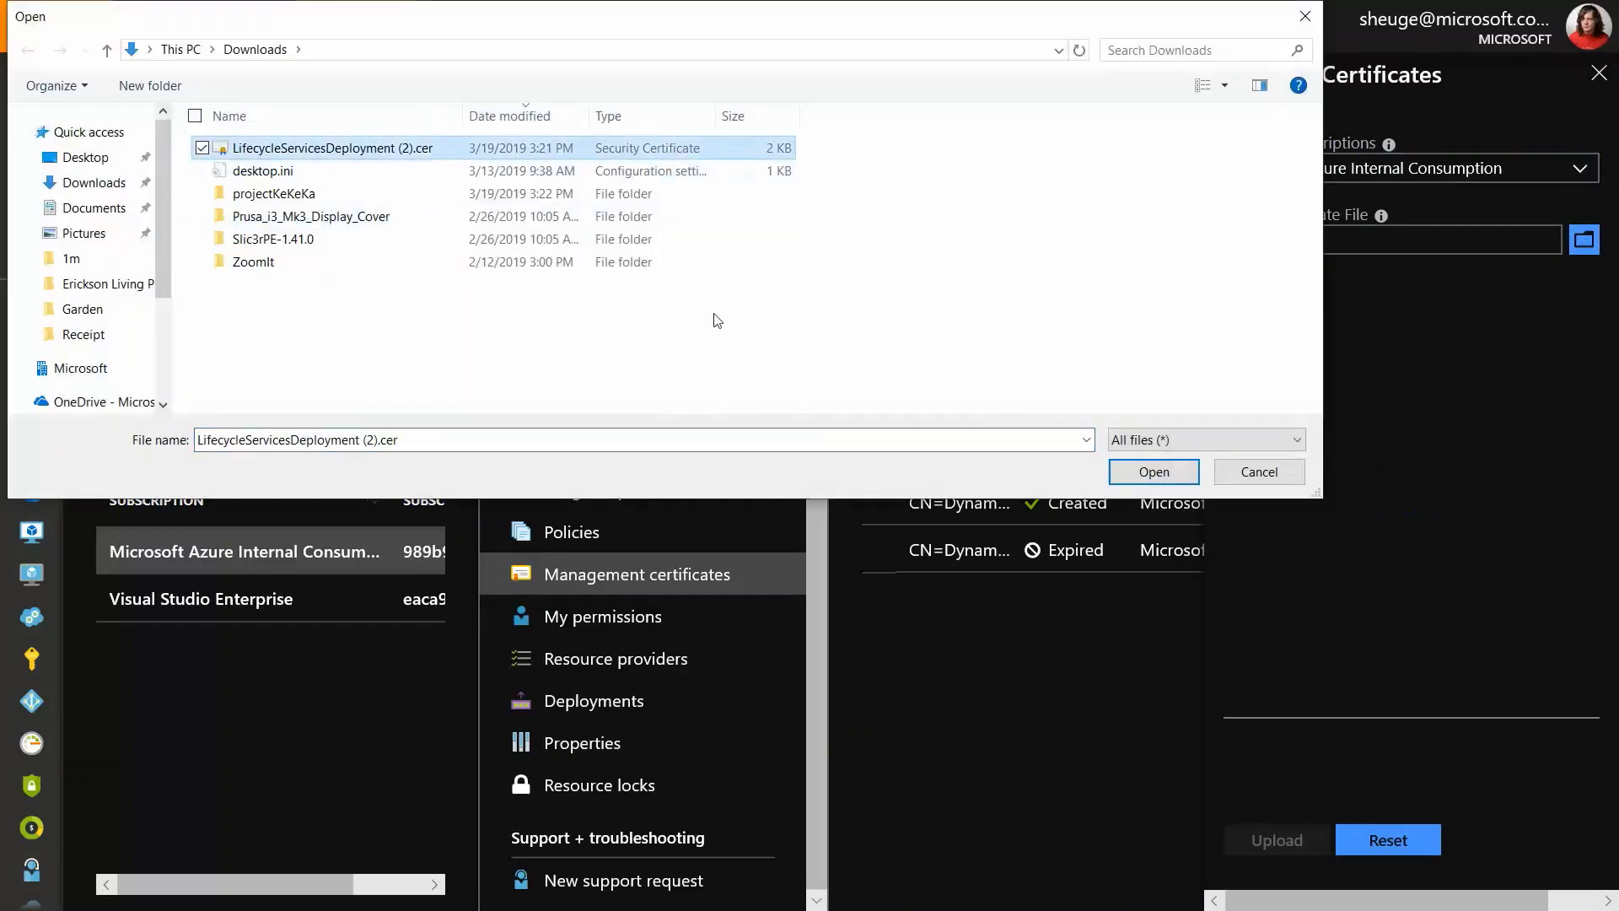
pyautogui.click(1119, 473)
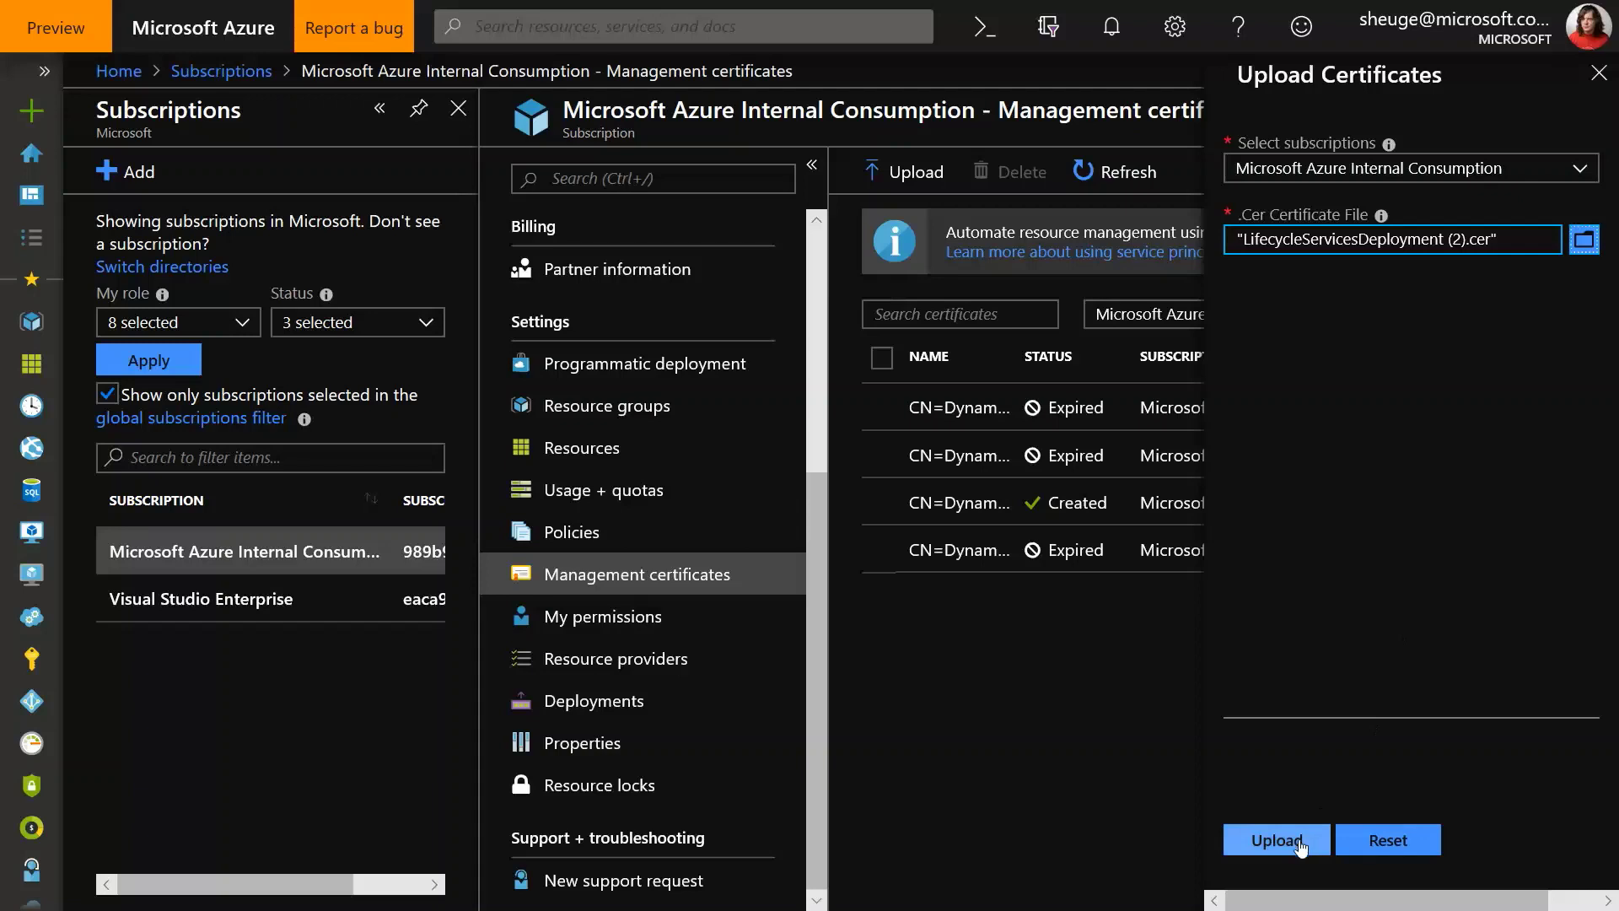
pyautogui.click(1300, 846)
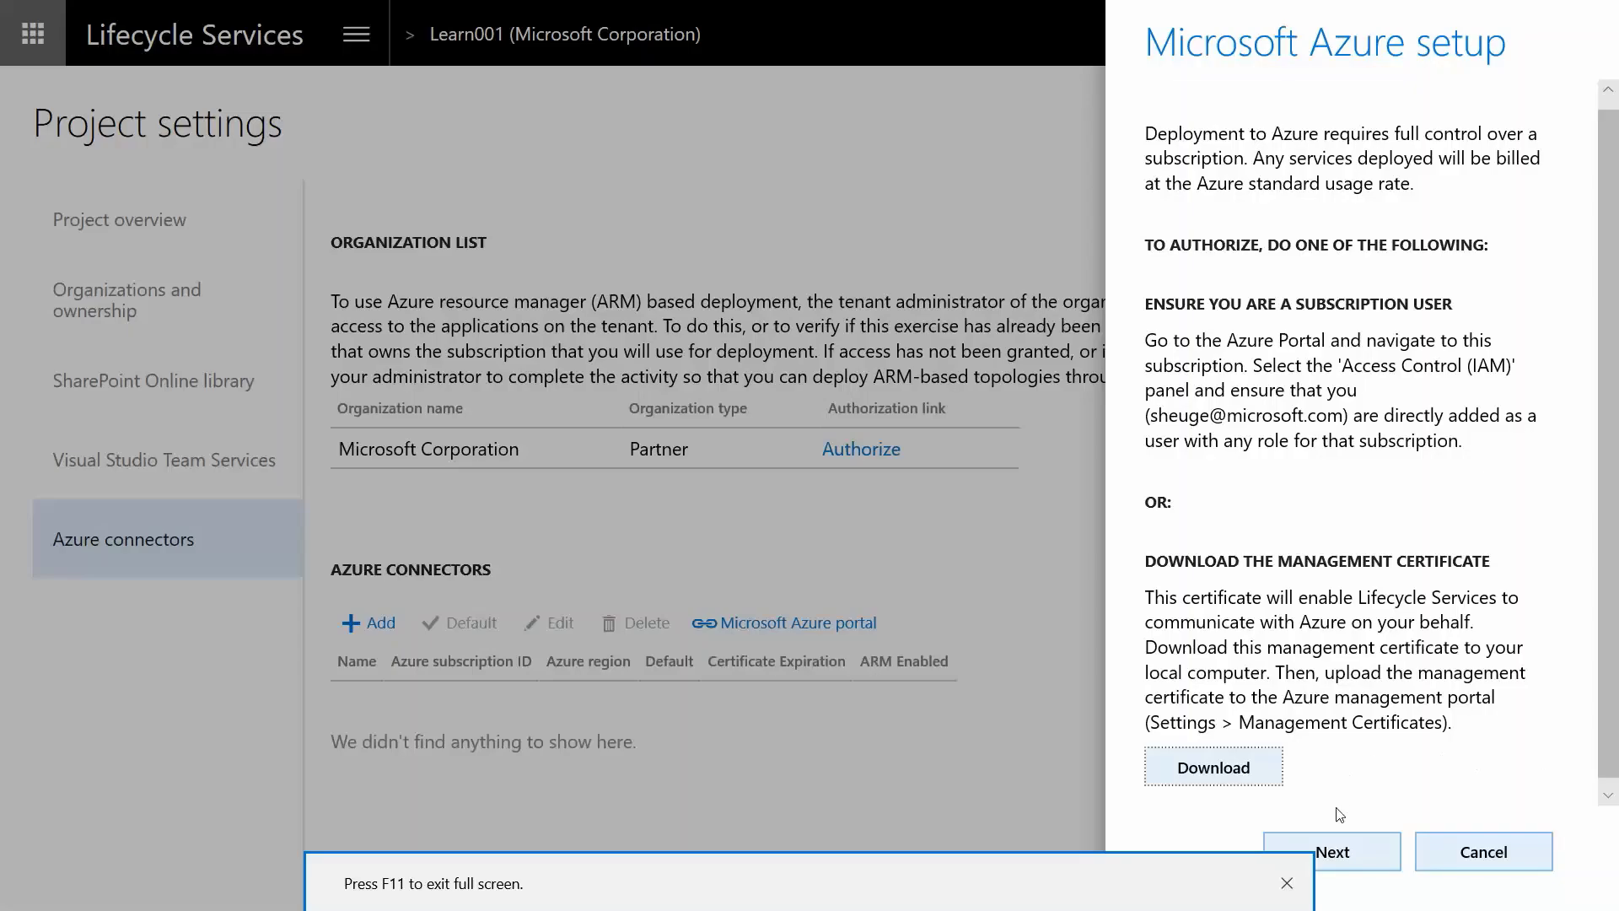
# - Pick West US as the Azure region, connect, and narrow the subscription ID column
pyautogui.click(1348, 847)
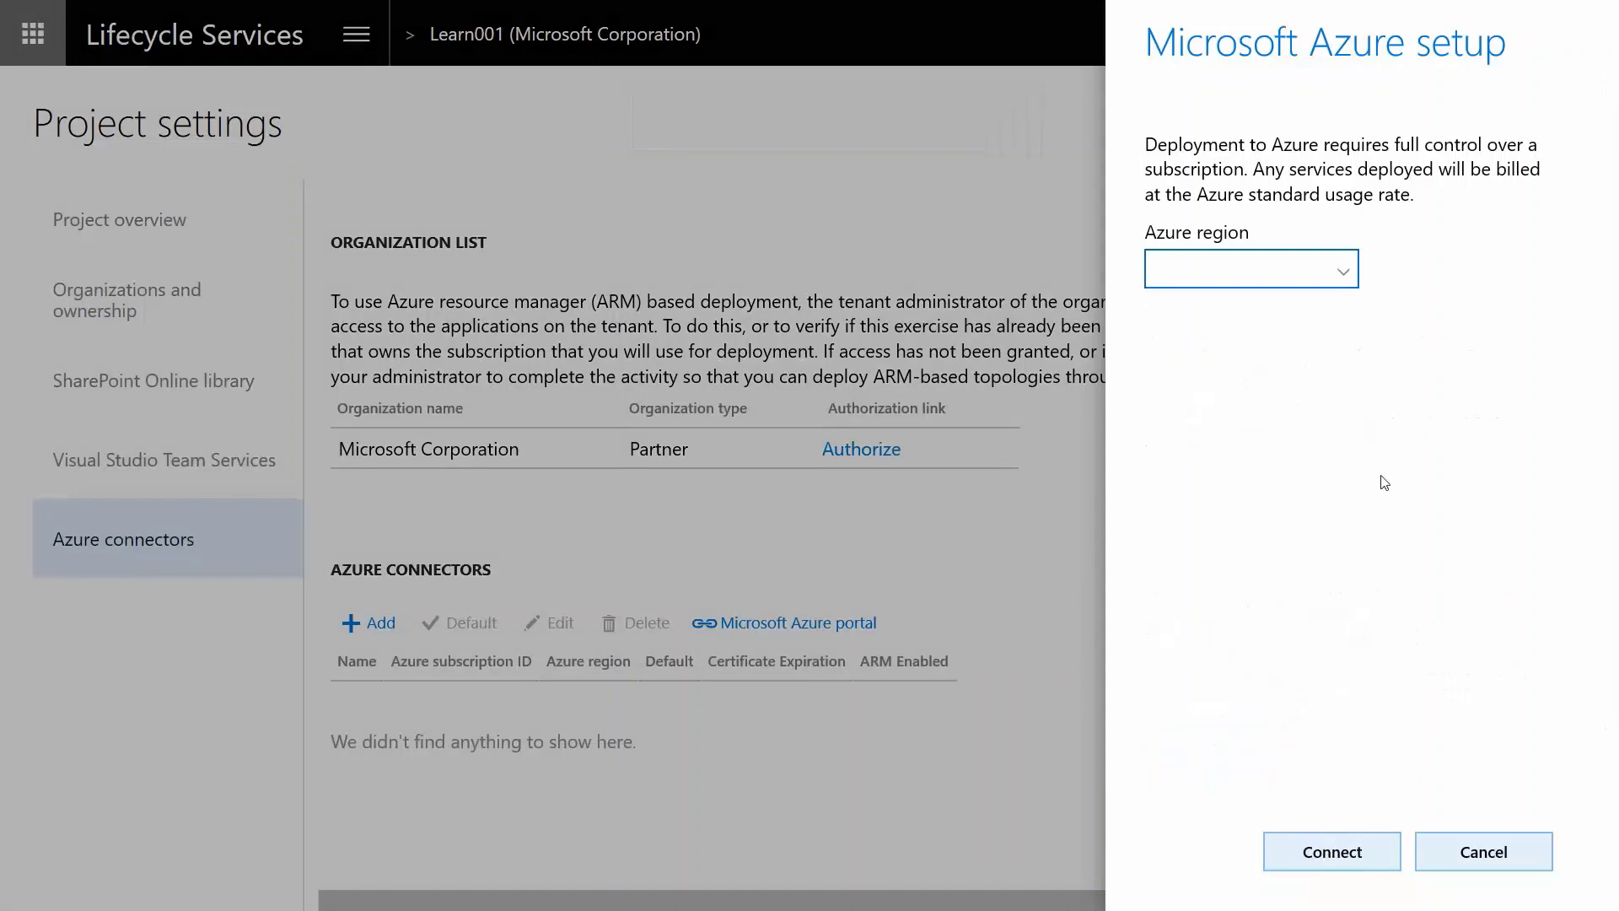
pyautogui.click(1345, 269)
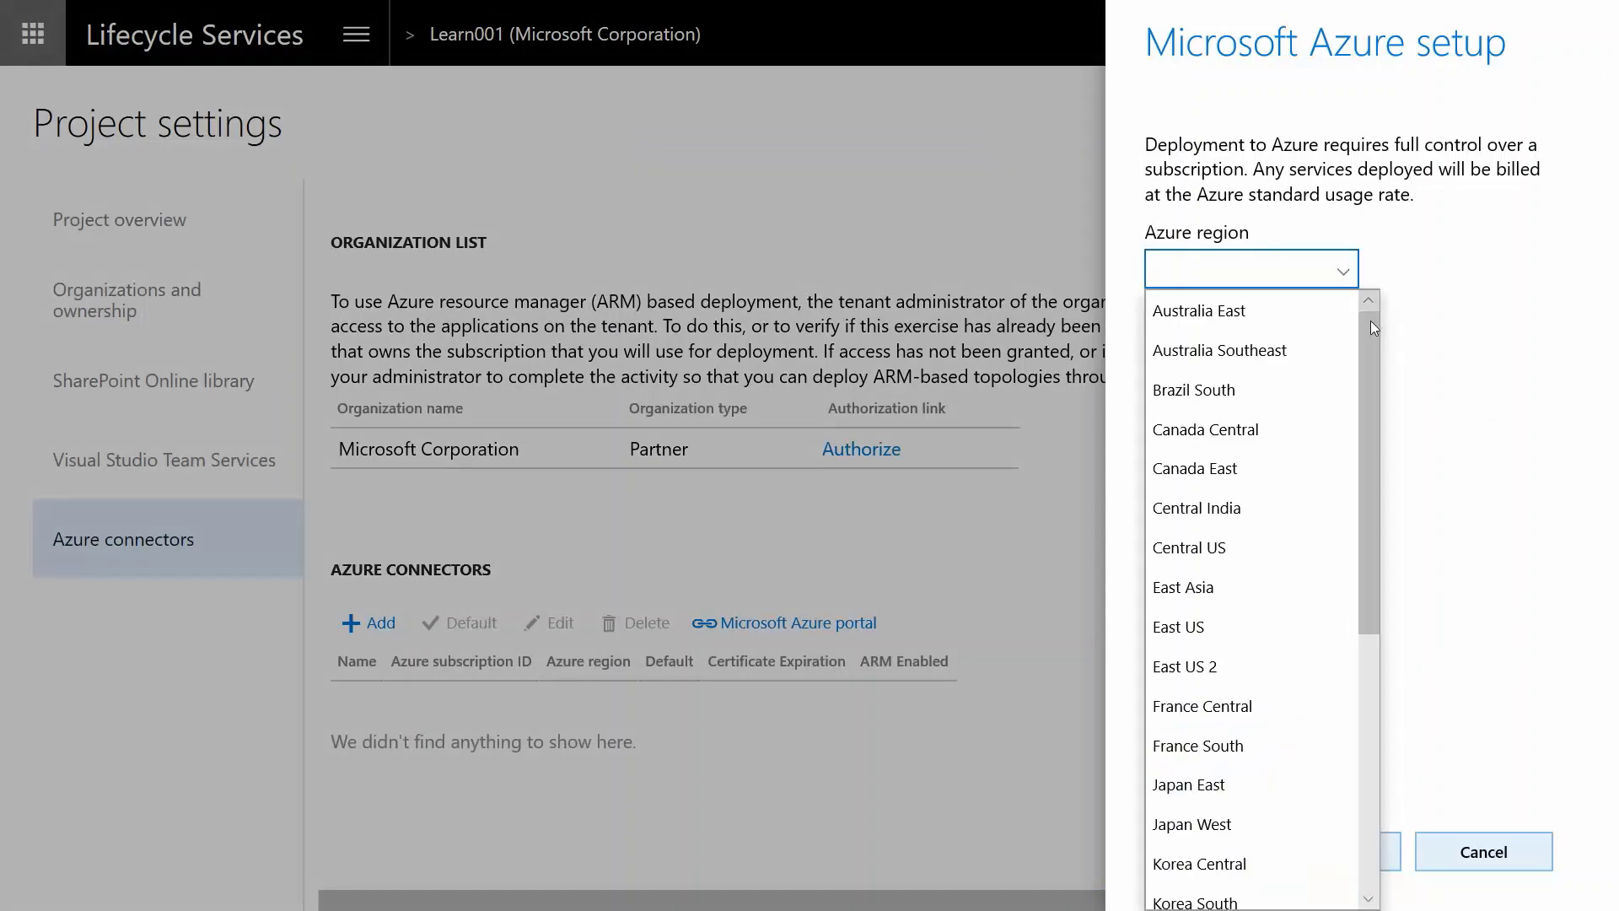
pyautogui.moveTo(1368, 460); pyautogui.dragTo(1370, 776)
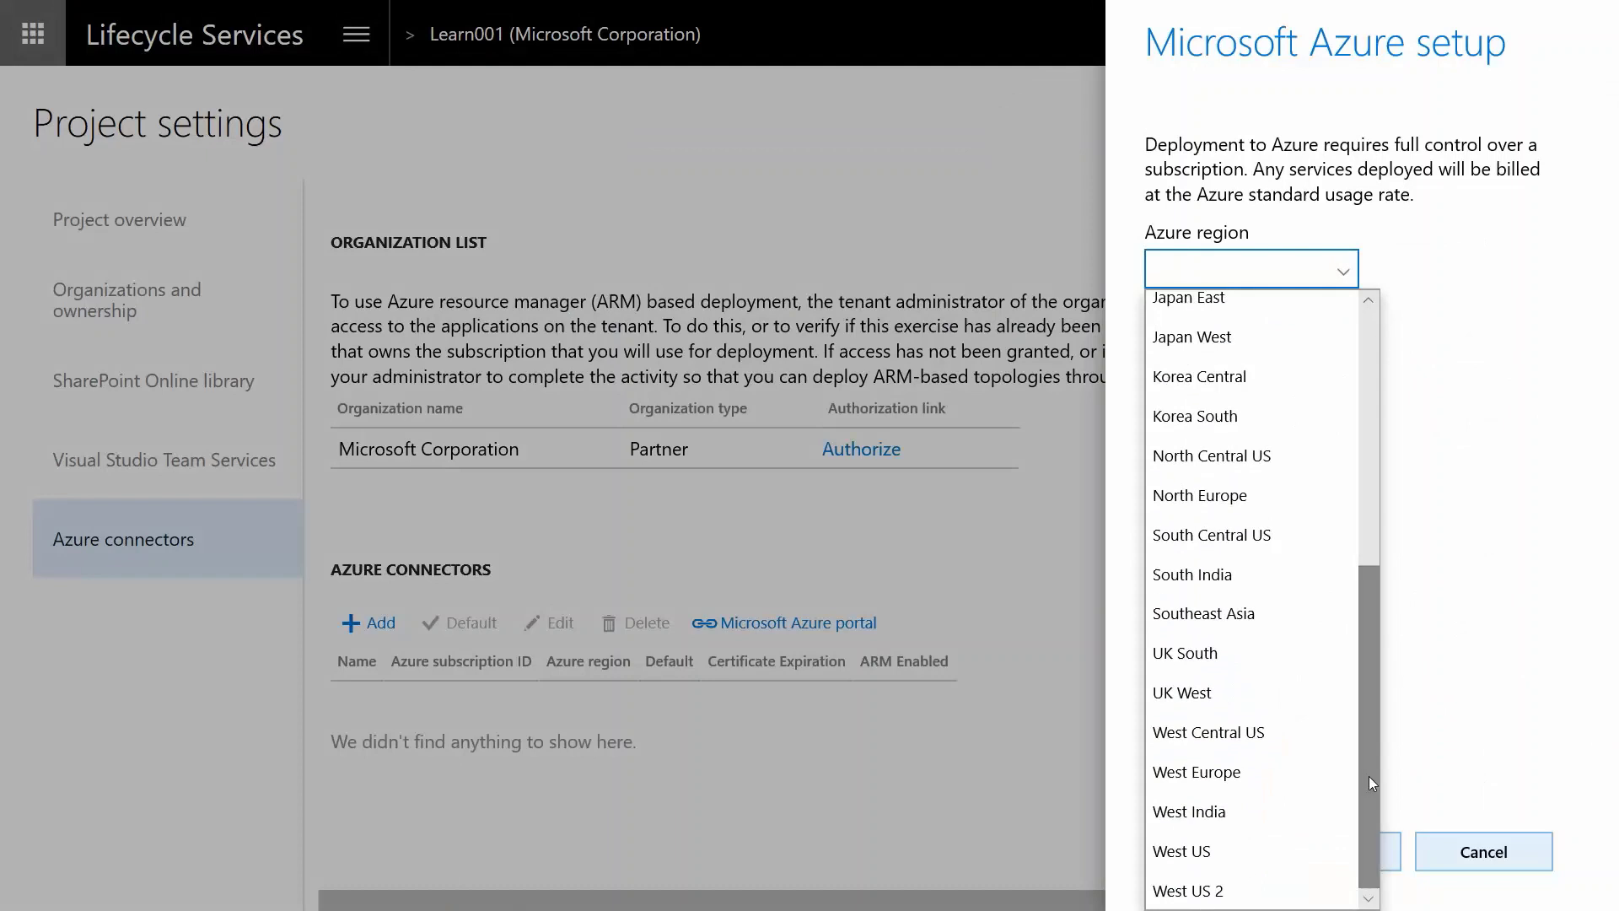
pyautogui.click(1270, 852)
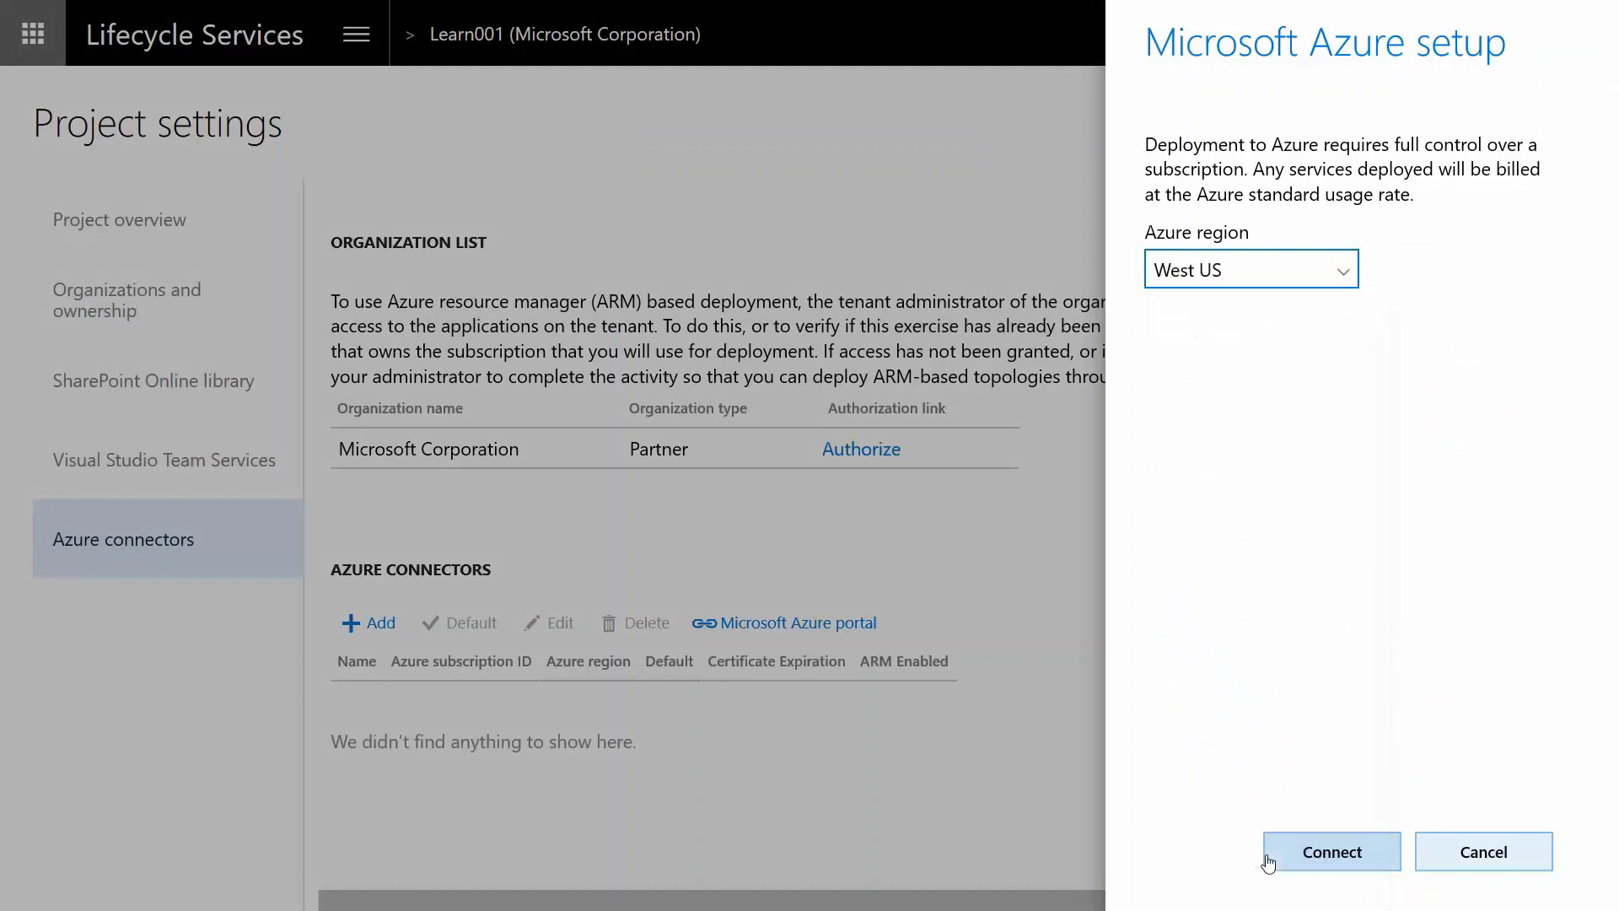
pyautogui.click(1348, 856)
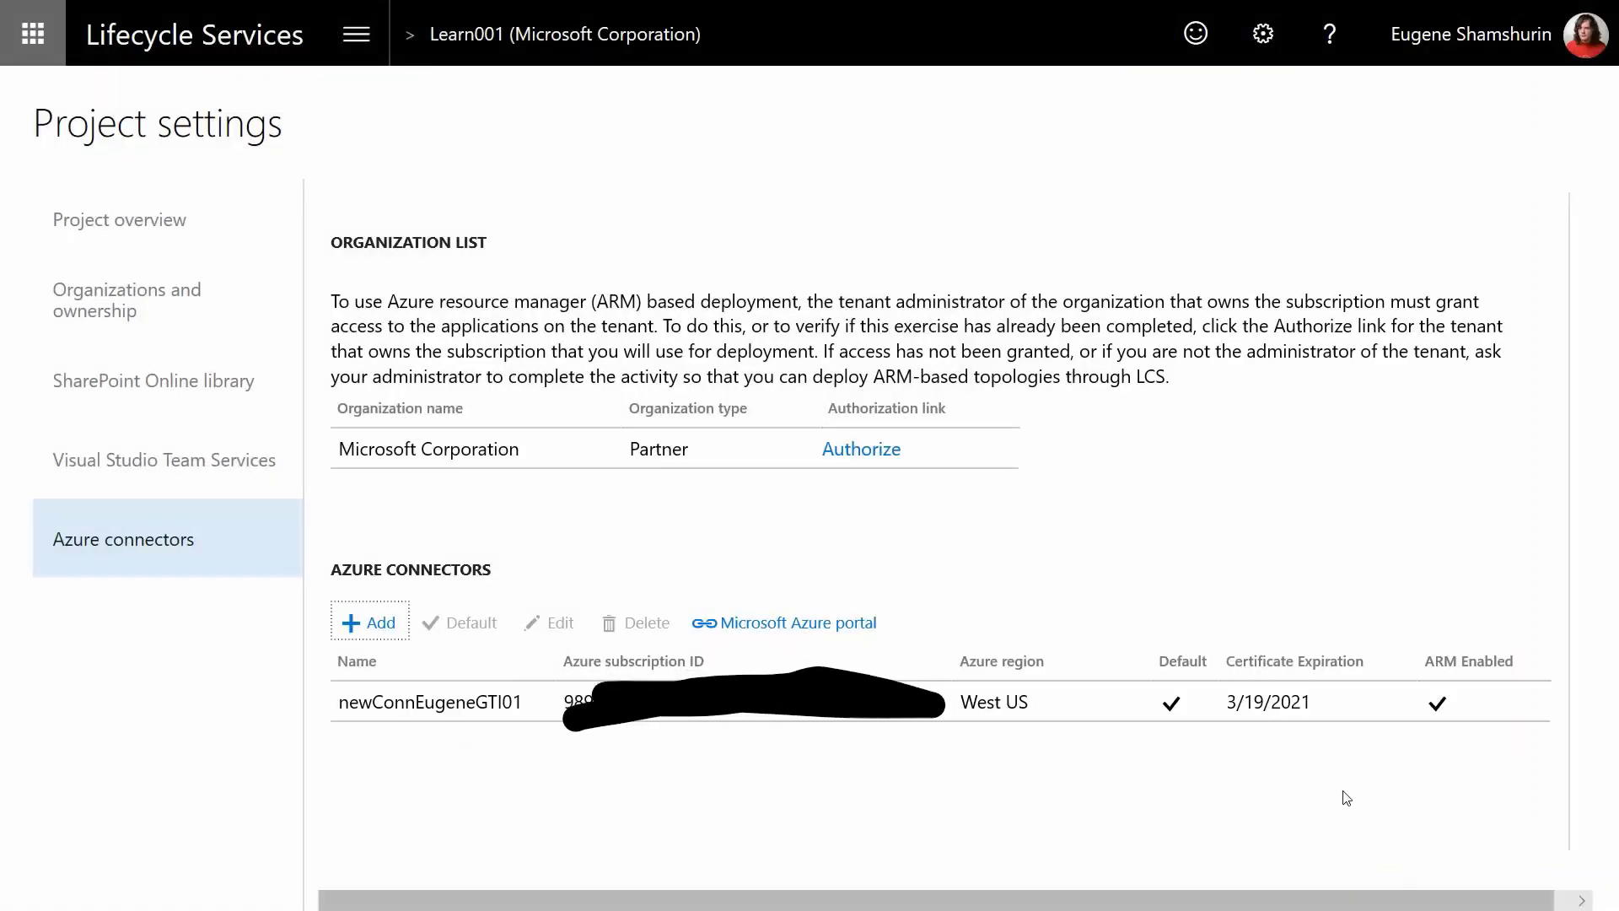
pyautogui.moveTo(952, 661); pyautogui.dragTo(701, 664)
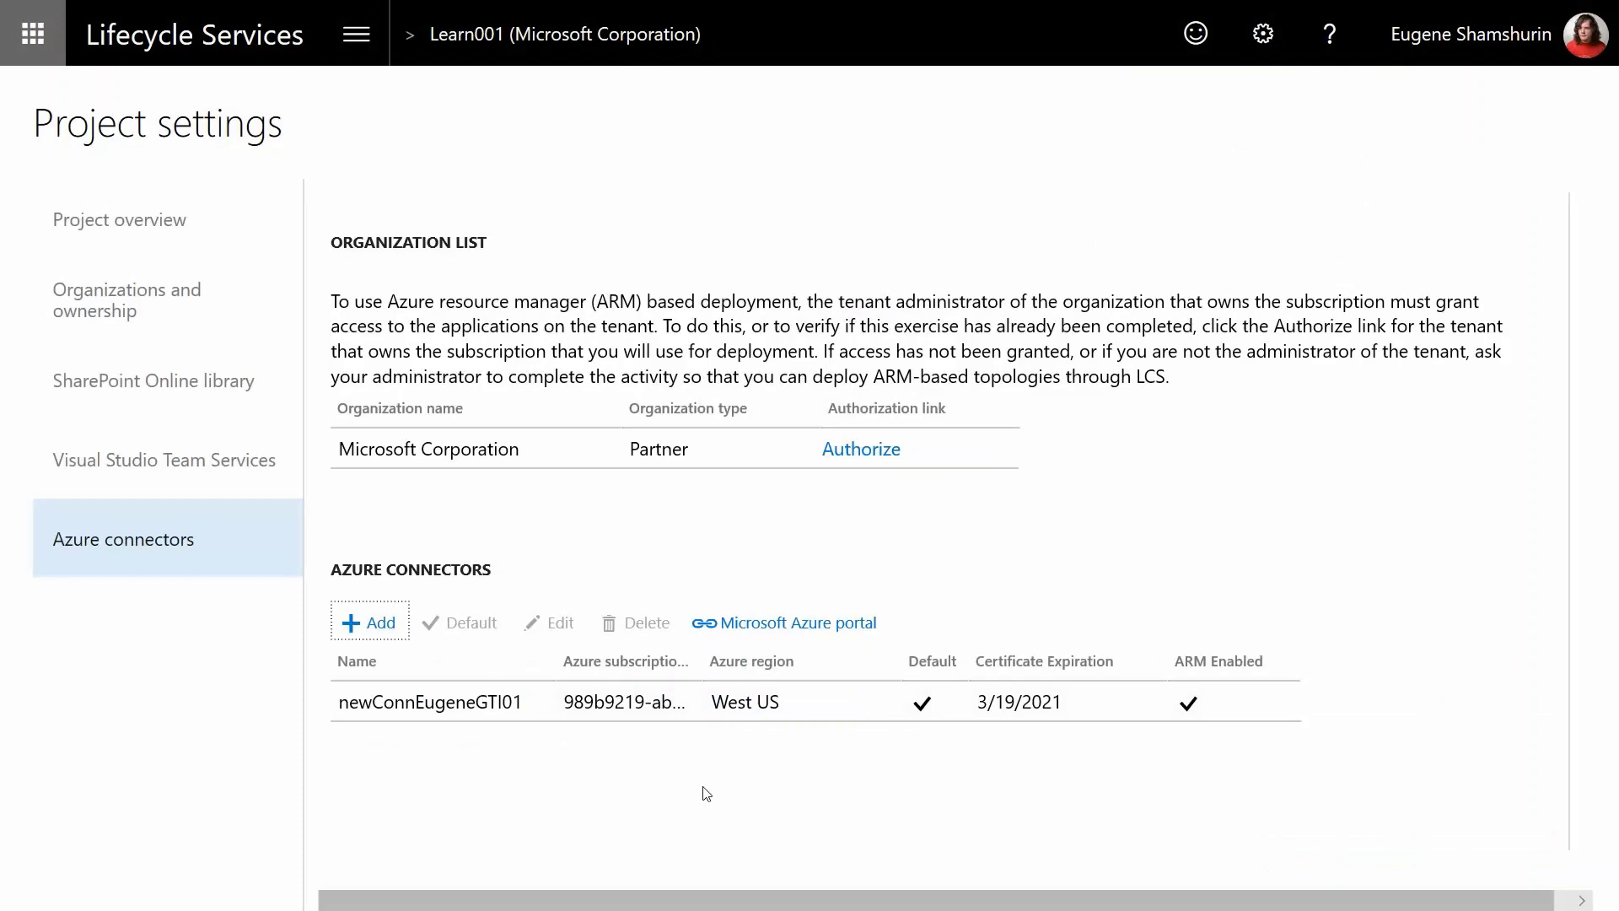
# - Return to Learn001 and add a new environment on version 10.0.1 with Platform Update 25
pyautogui.click(599, 44)
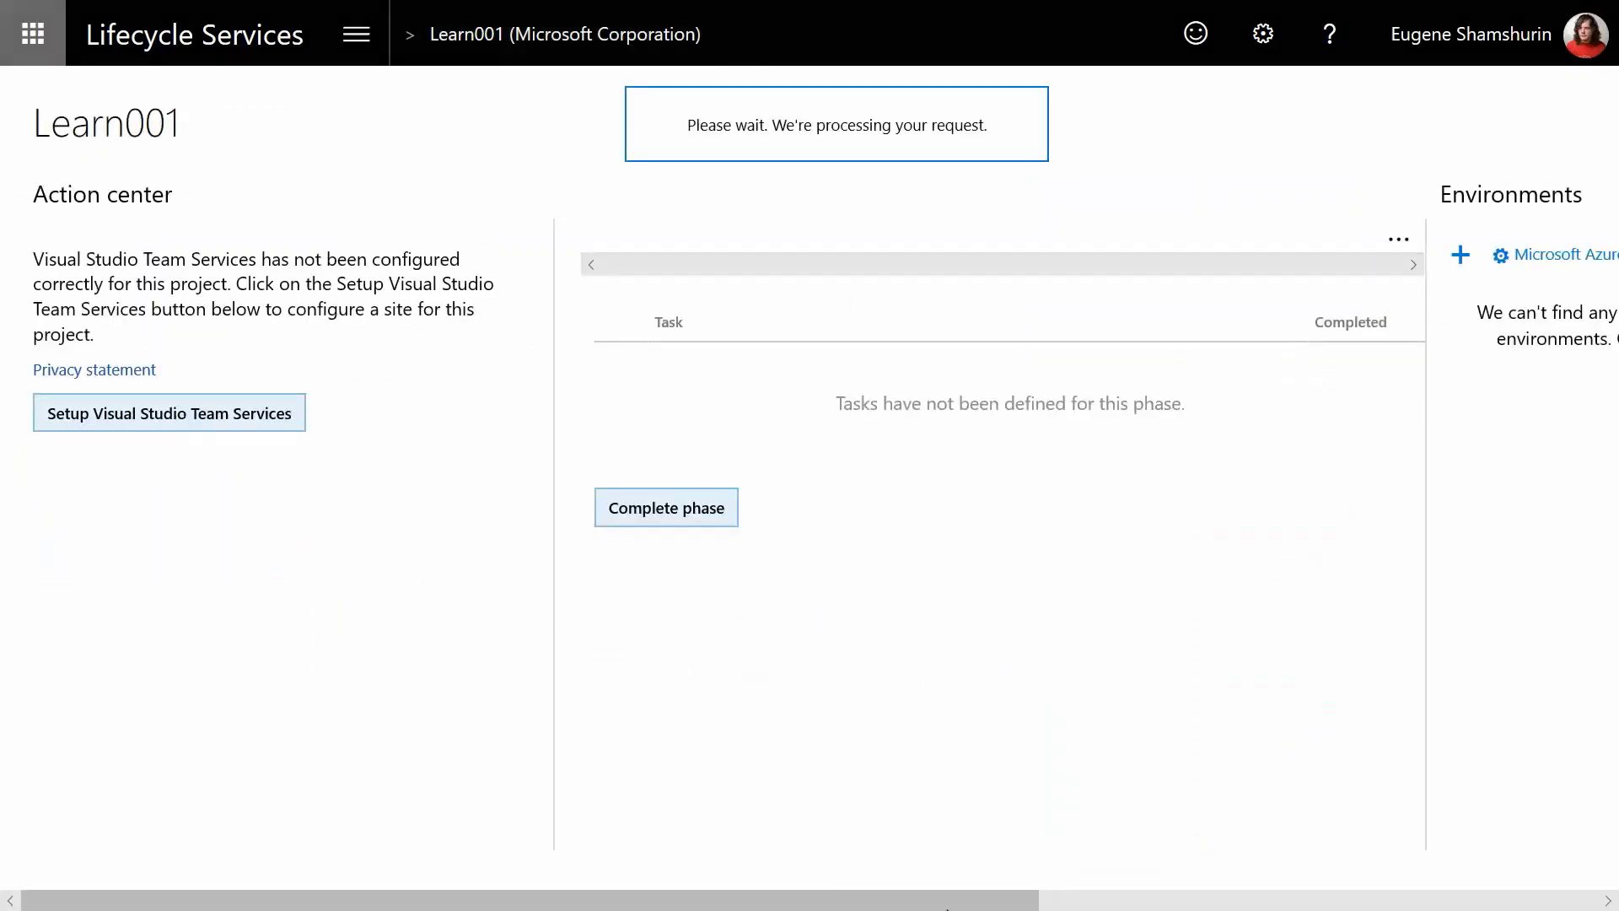
pyautogui.click(947, 907)
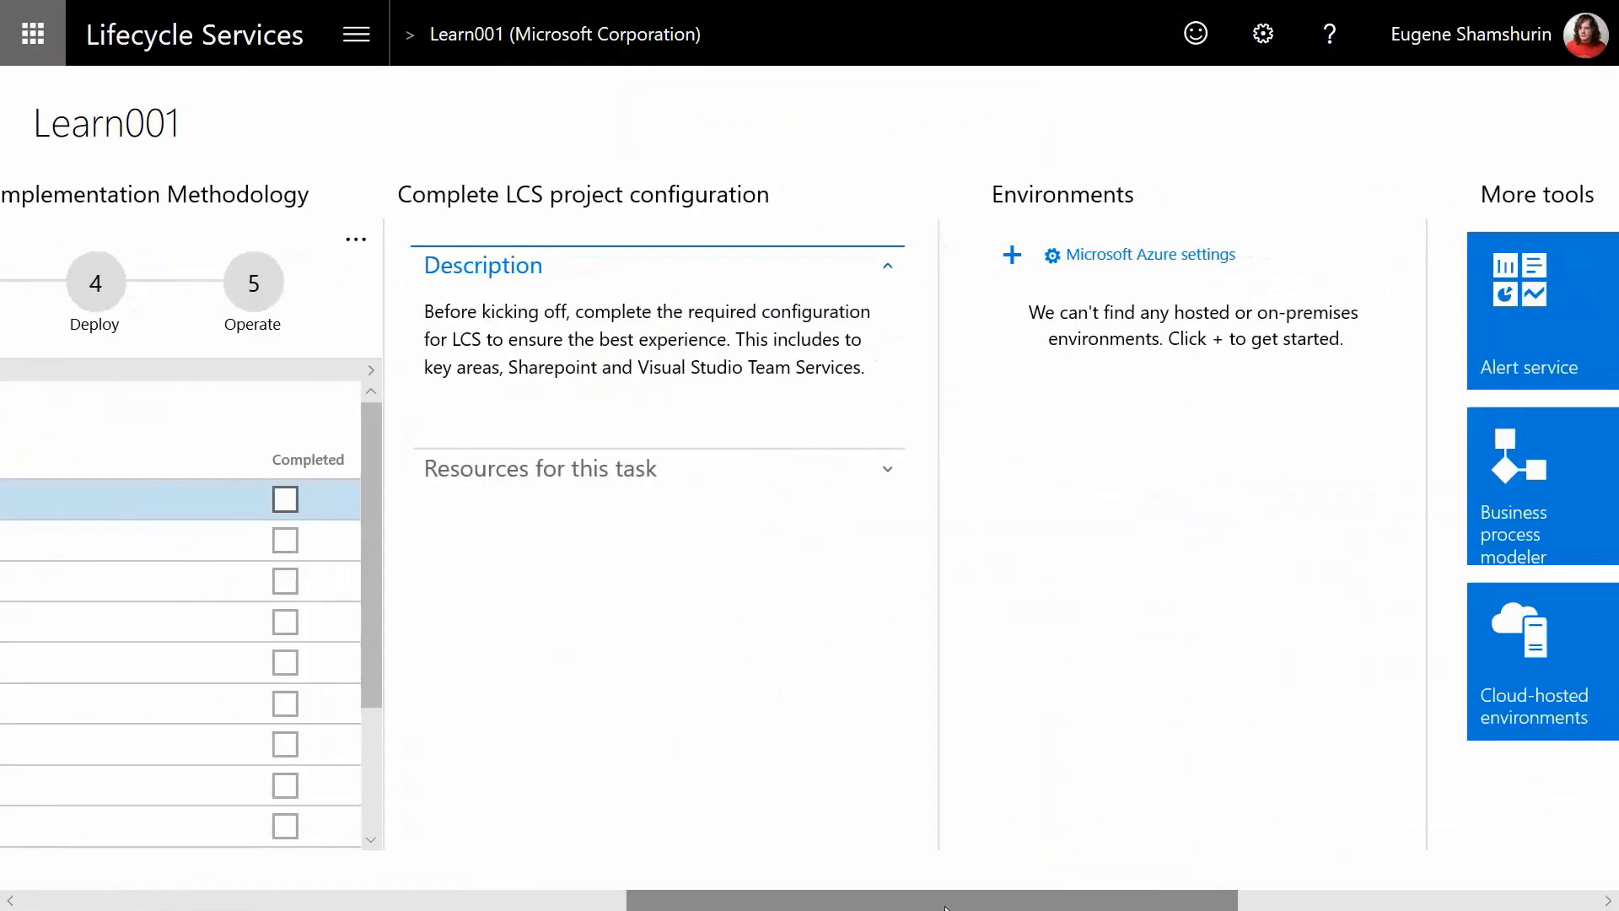
pyautogui.hscroll(4, 946, 907)
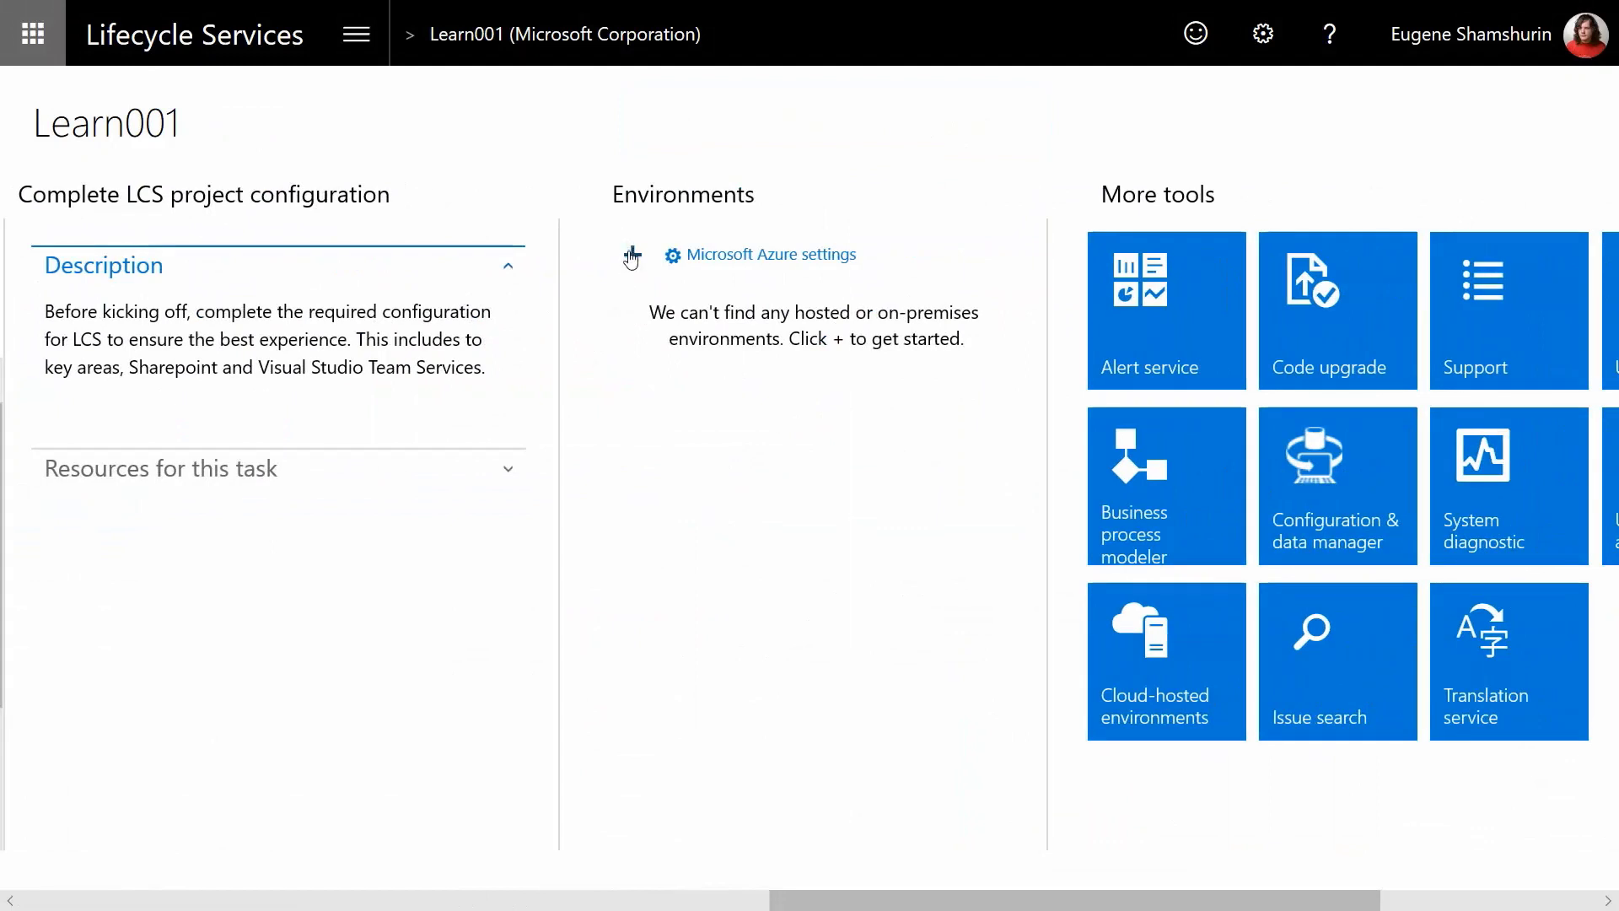
pyautogui.click(631, 256)
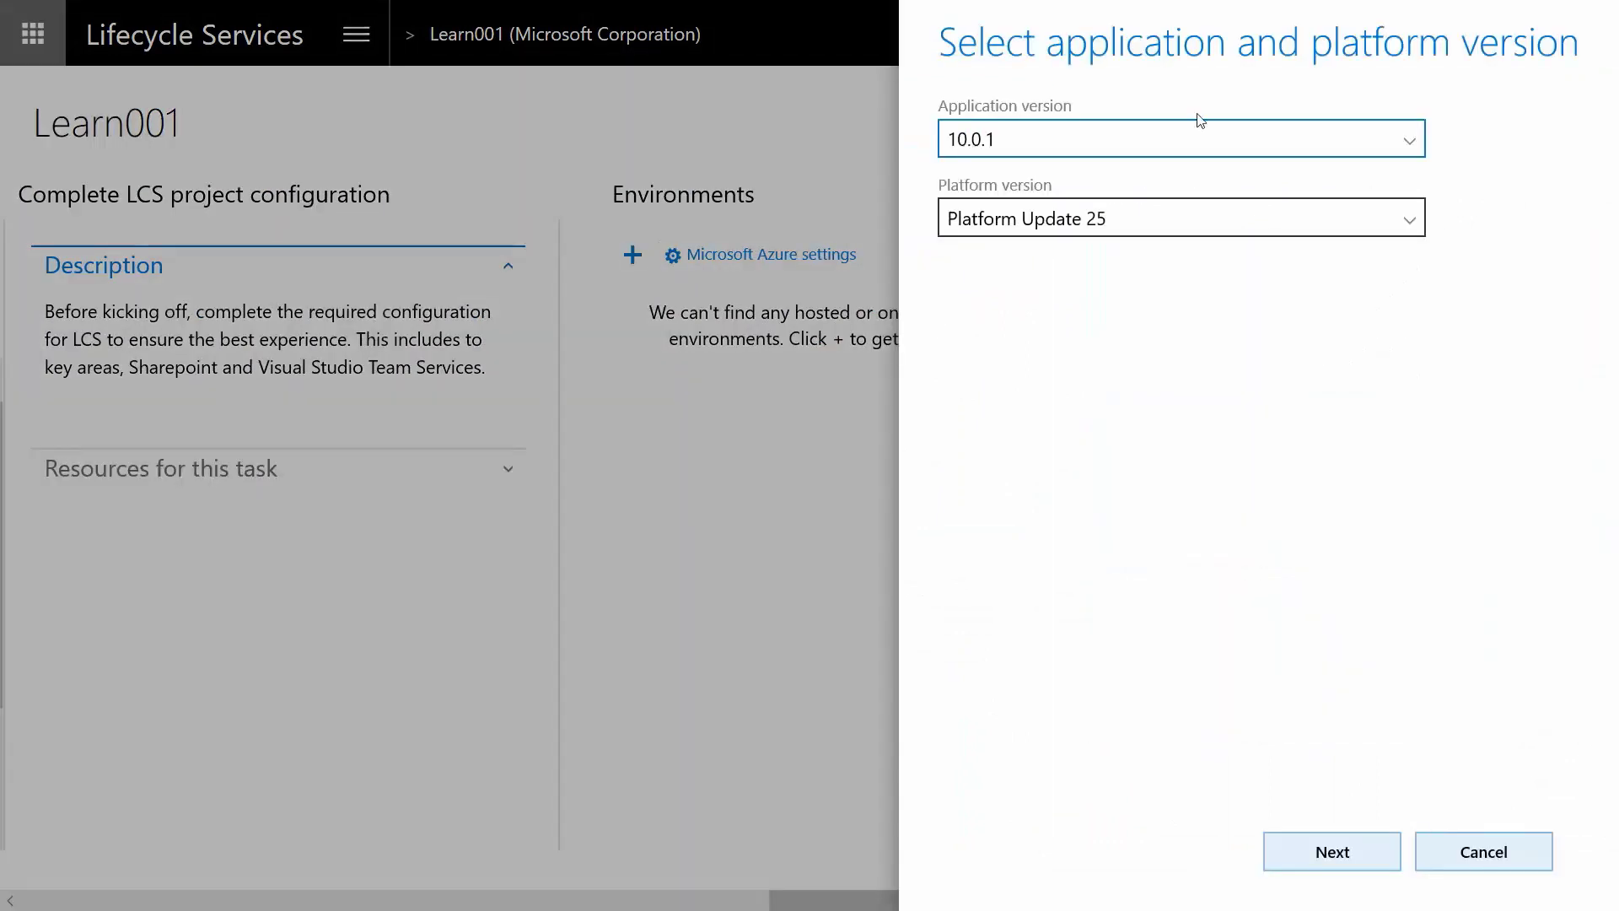
pyautogui.click(1409, 142)
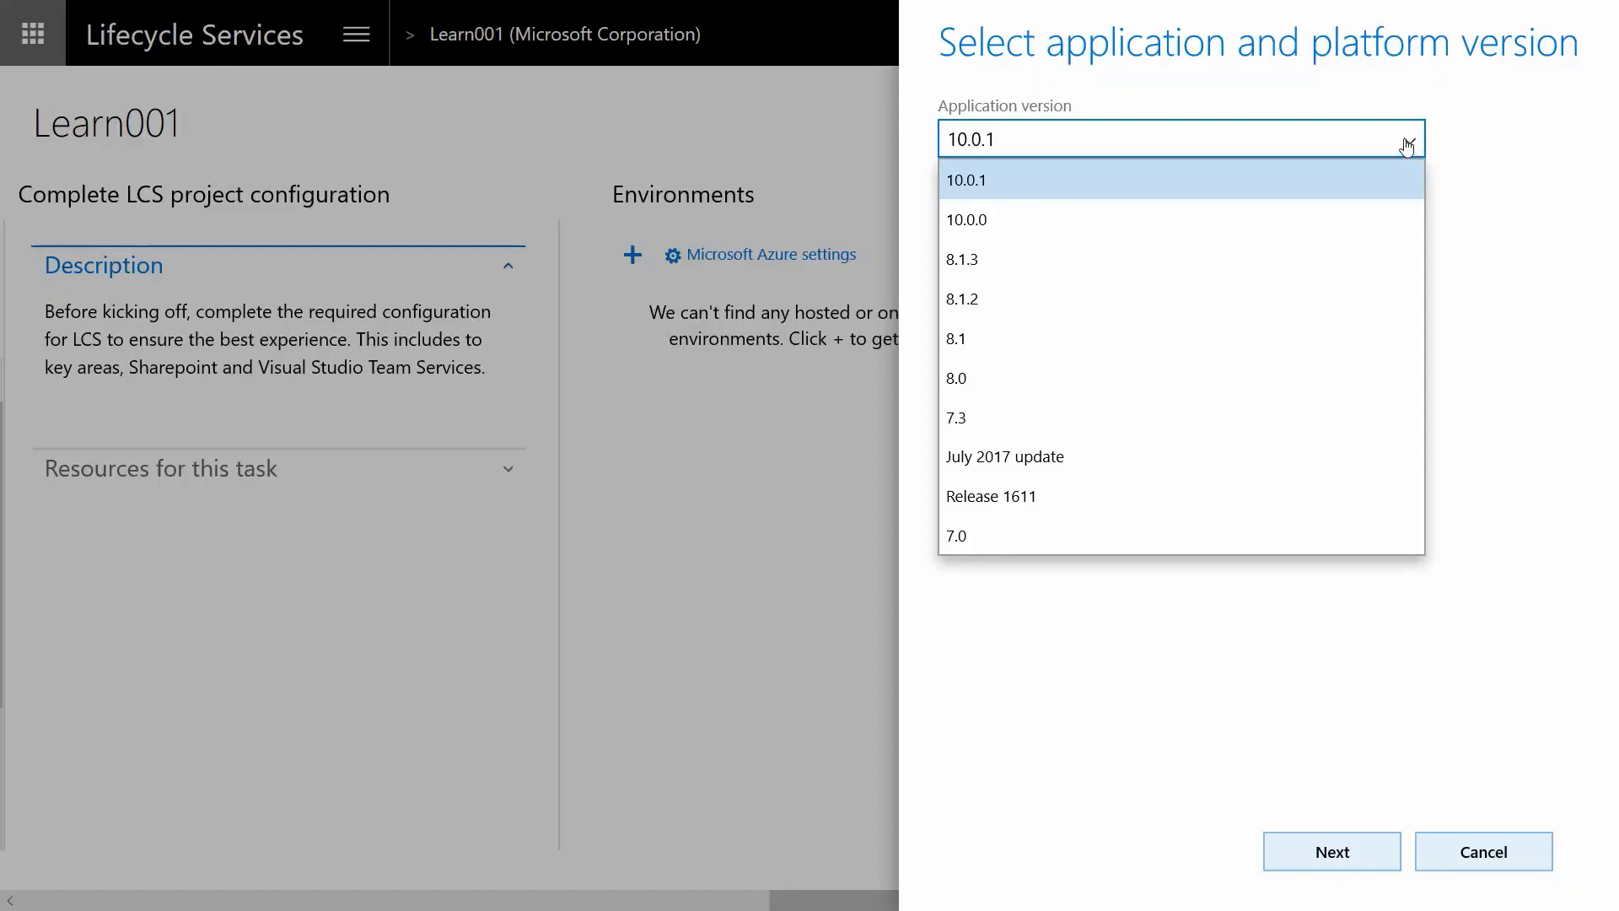
pyautogui.click(1433, 137)
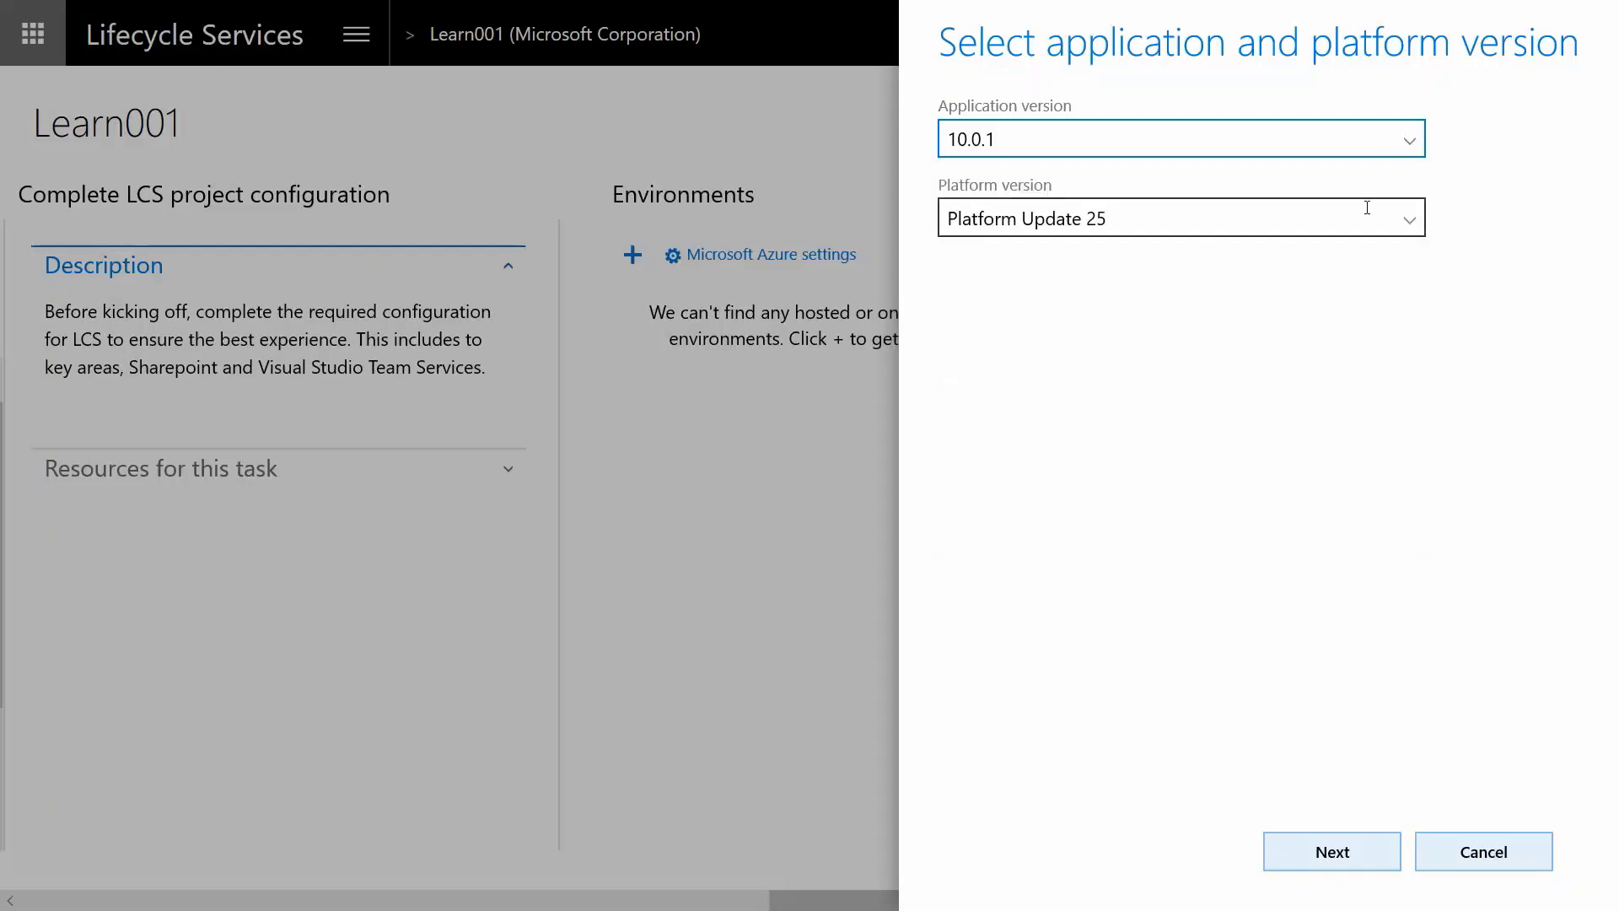
pyautogui.click(1302, 851)
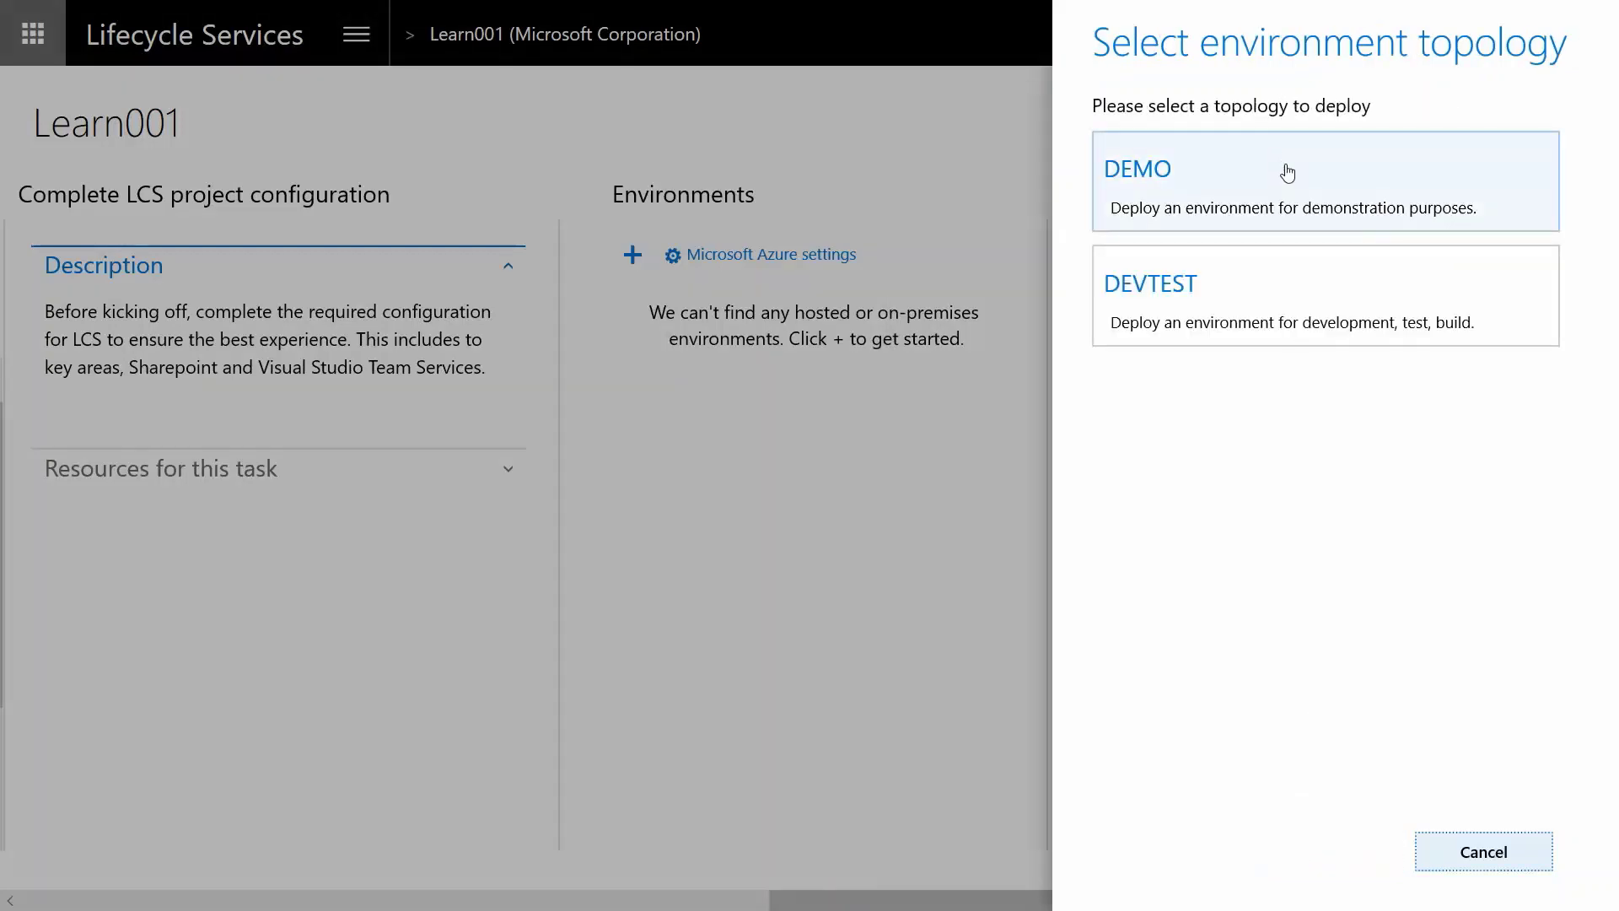
# - Choose the DEMO topology and enter the environment name
pyautogui.click(1341, 182)
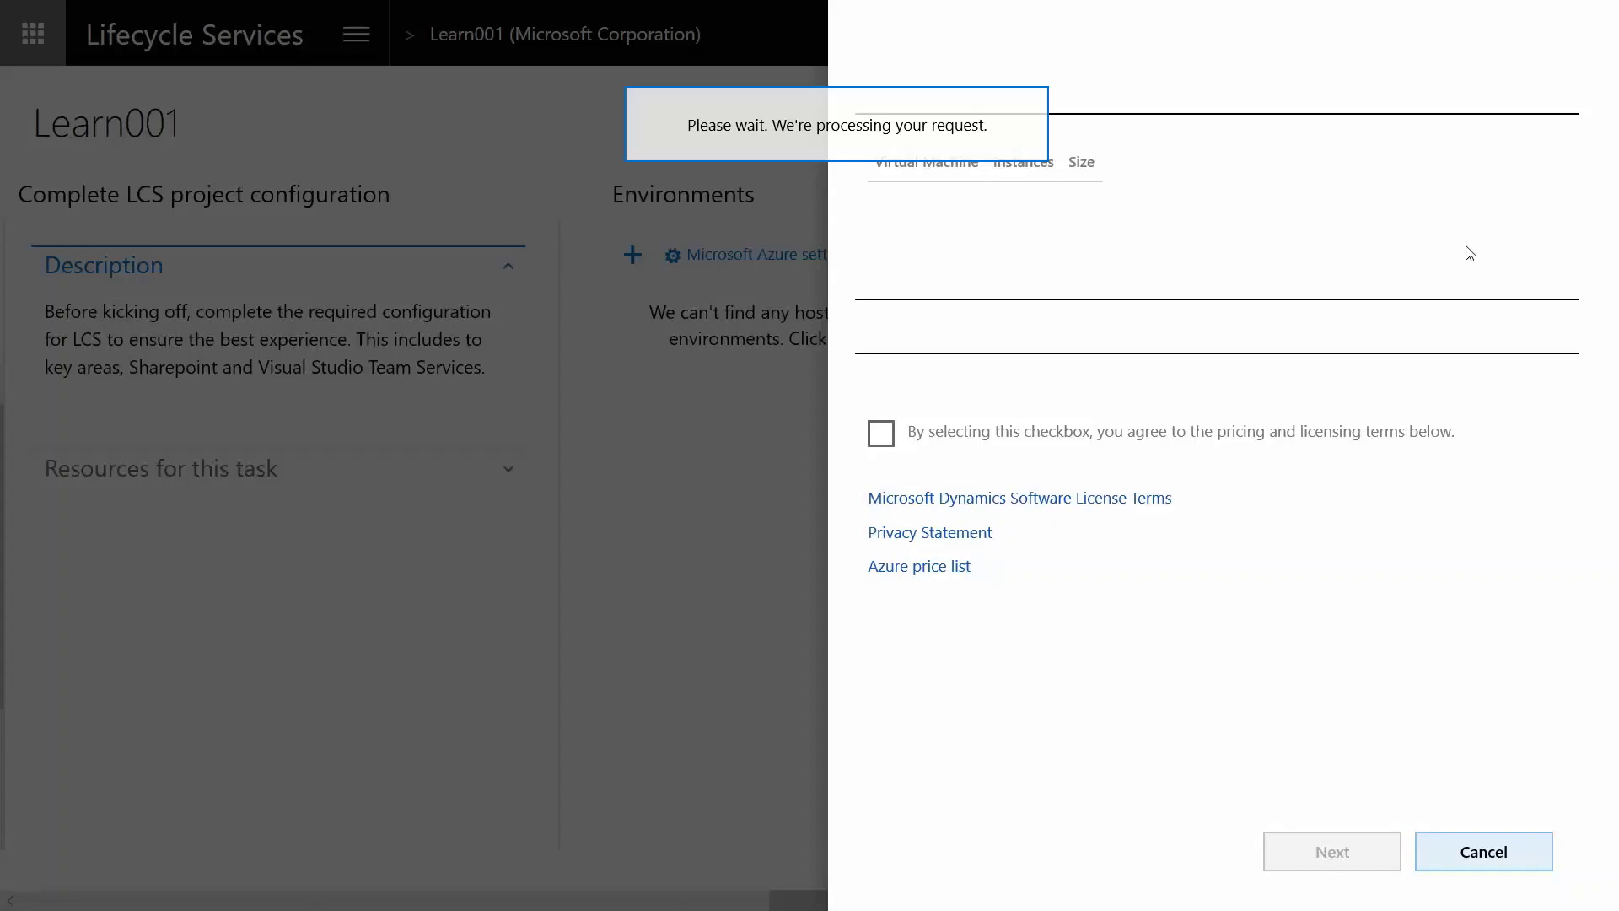
pyautogui.click(951, 180)
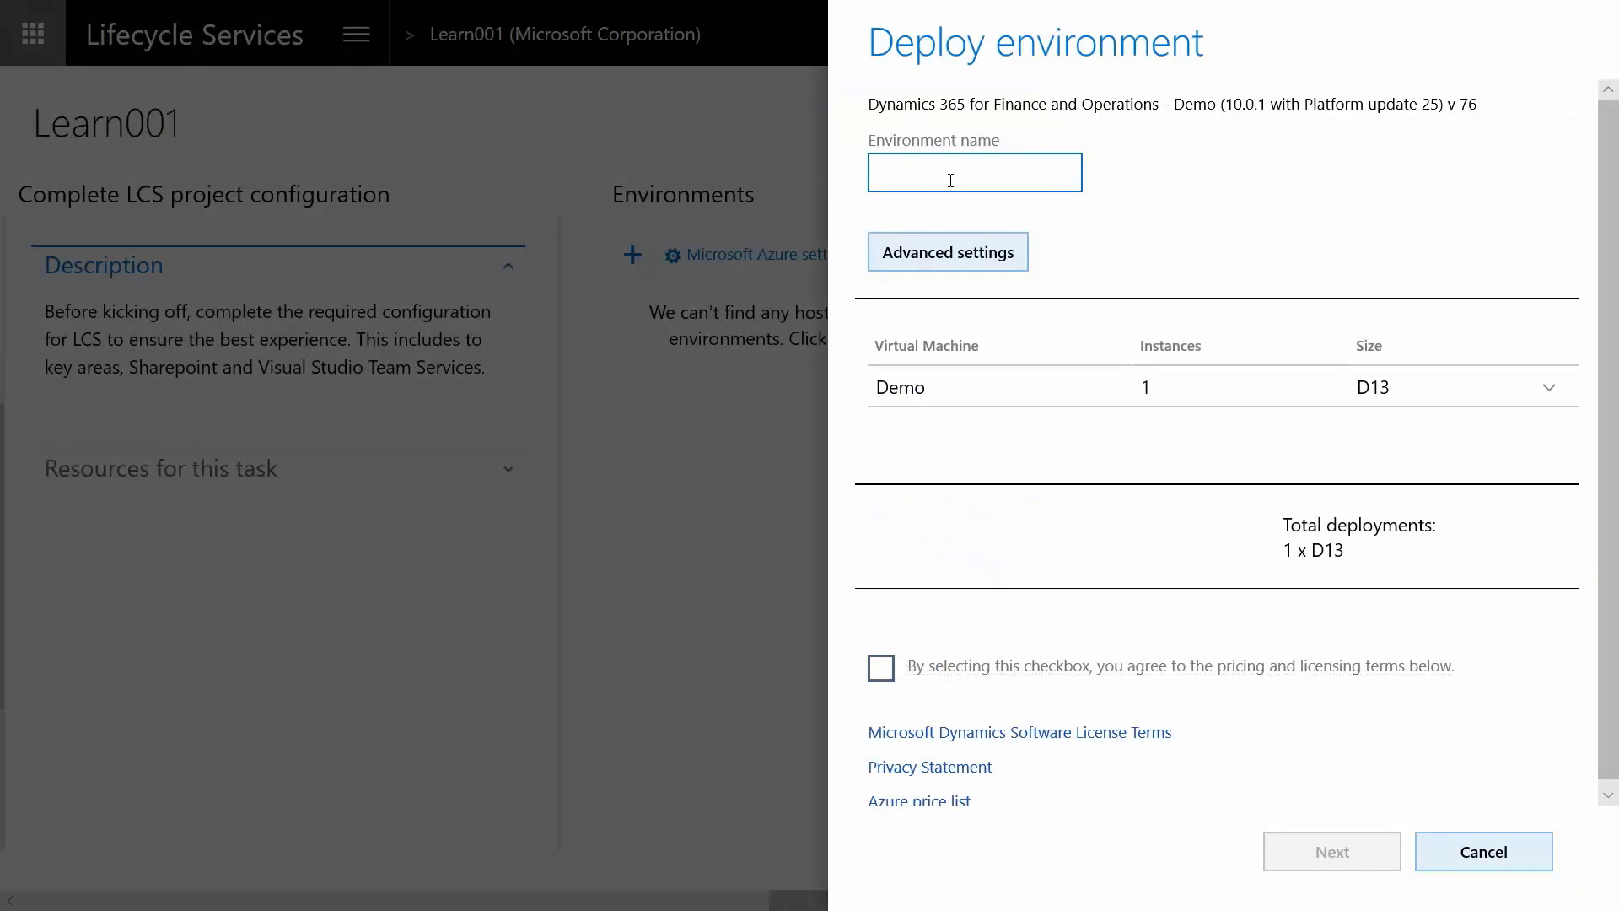
pyautogui.write('DemoSh')
pyautogui.press('BackSpace')
pyautogui.press('BackSpace')
pyautogui.write('EugeneGTlRetail')
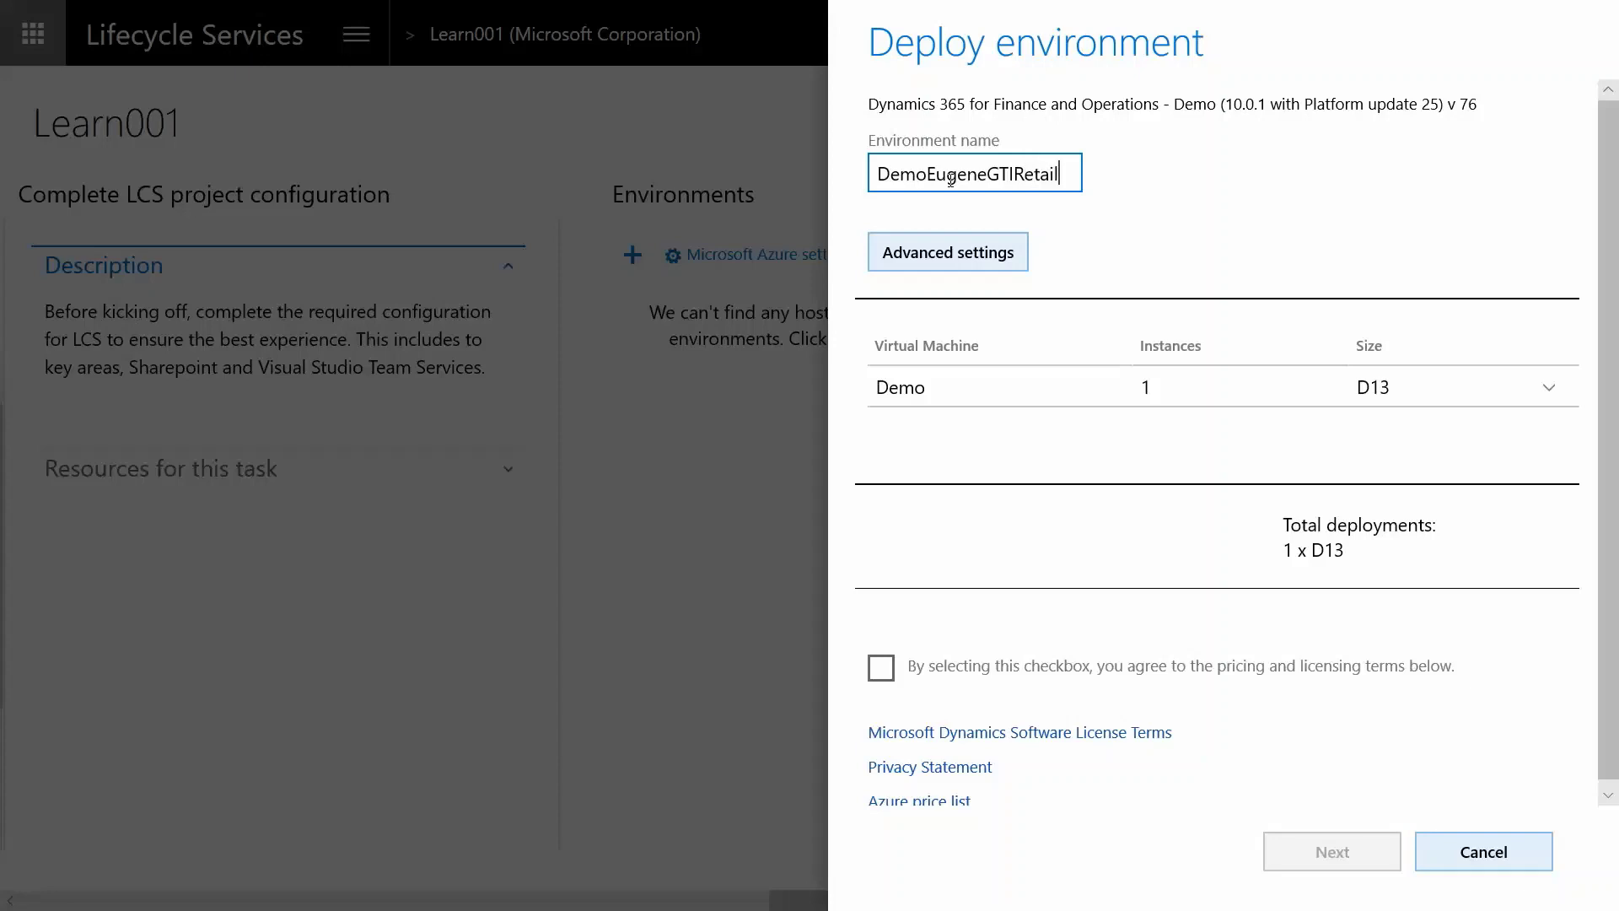
# - Set the machine size to D13 v2 and accept the pricing and licensing terms
pyautogui.click(1546, 386)
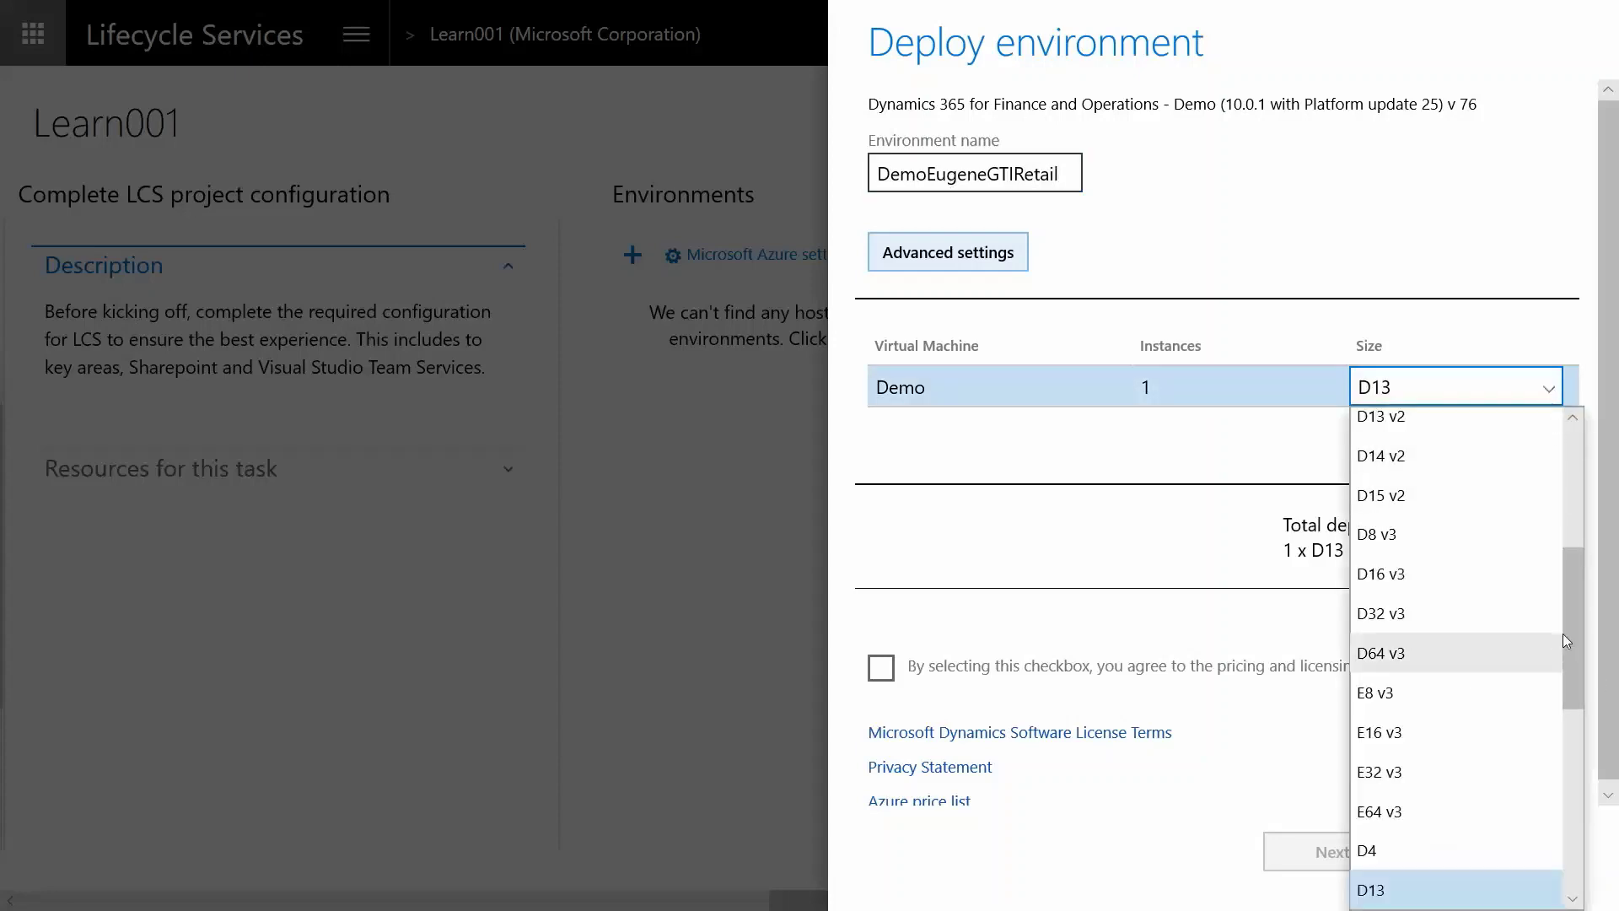
pyautogui.click(1470, 421)
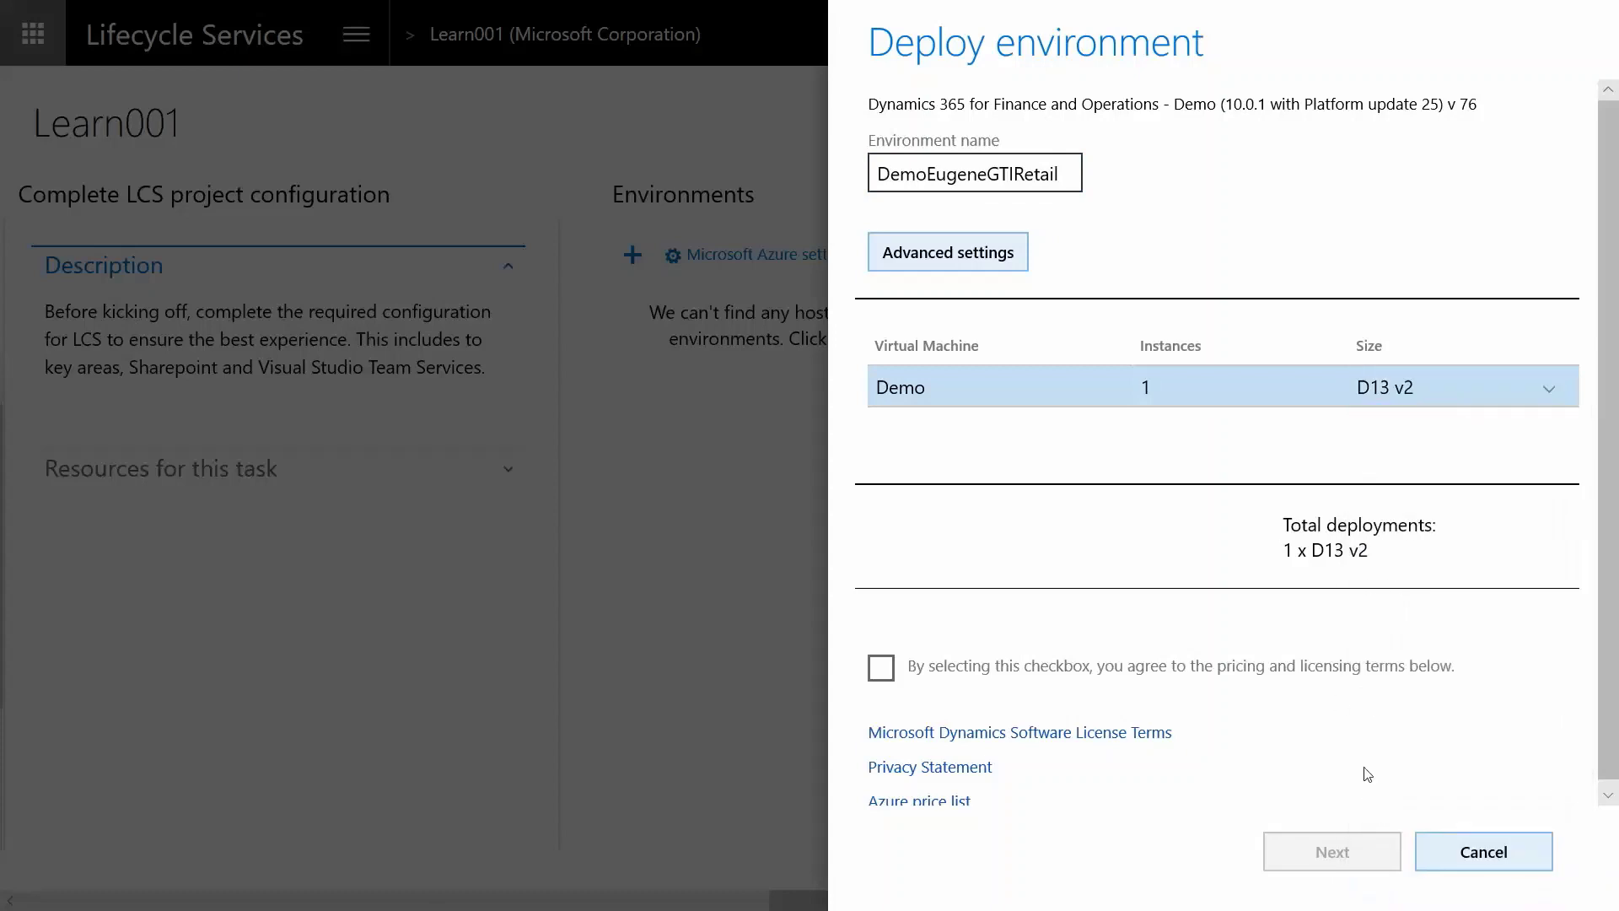
pyautogui.click(882, 669)
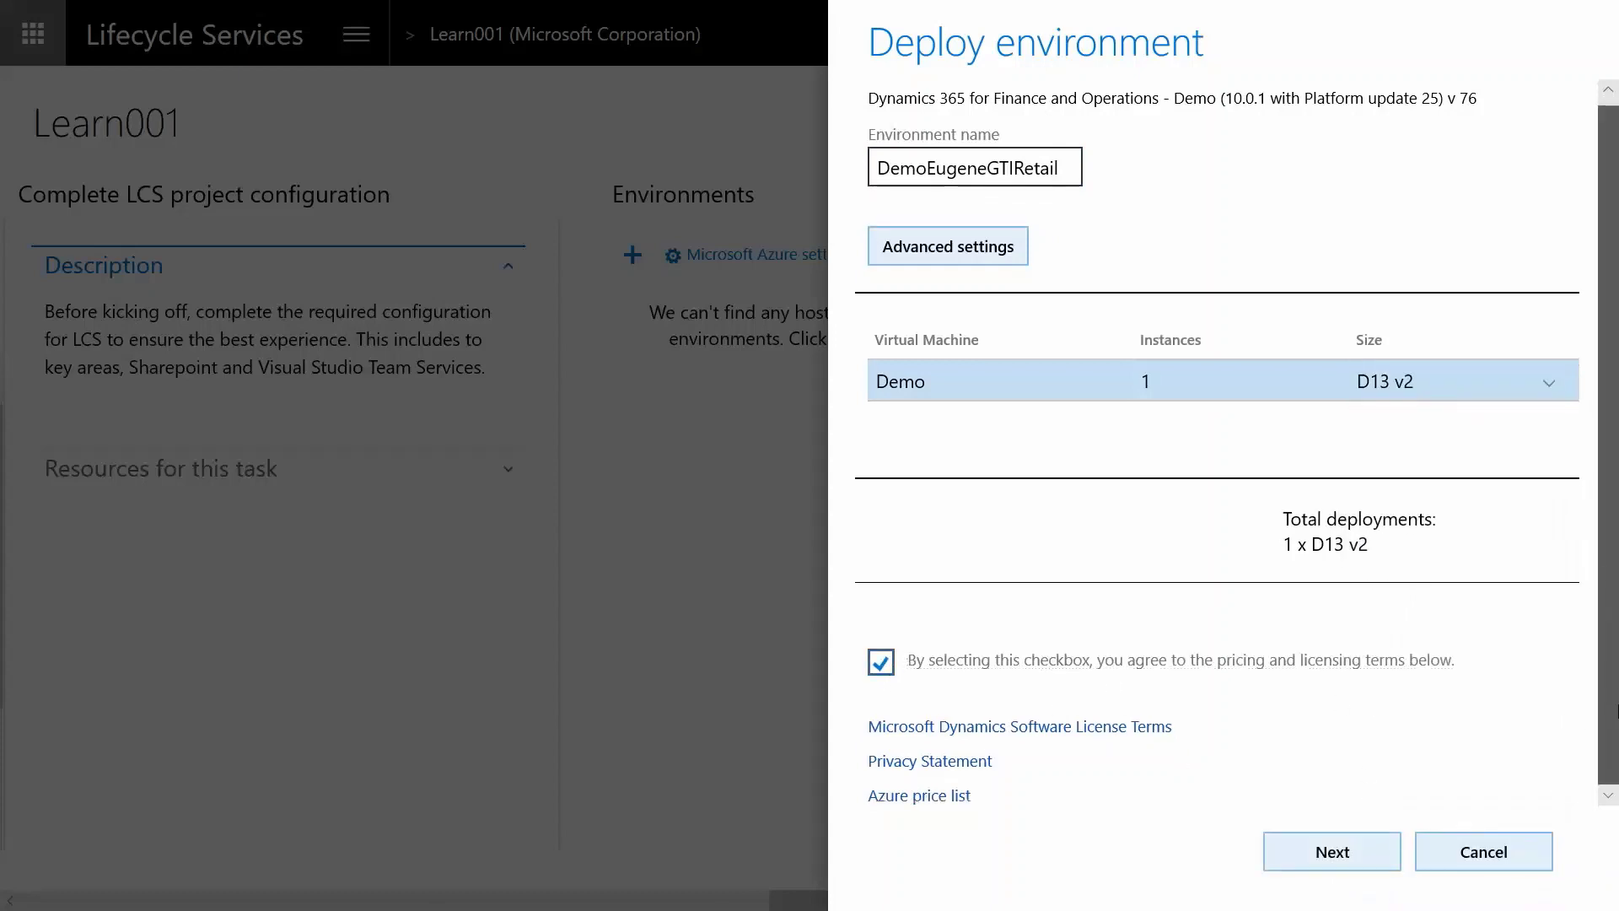
pyautogui.scroll(-1, 1601, 742)
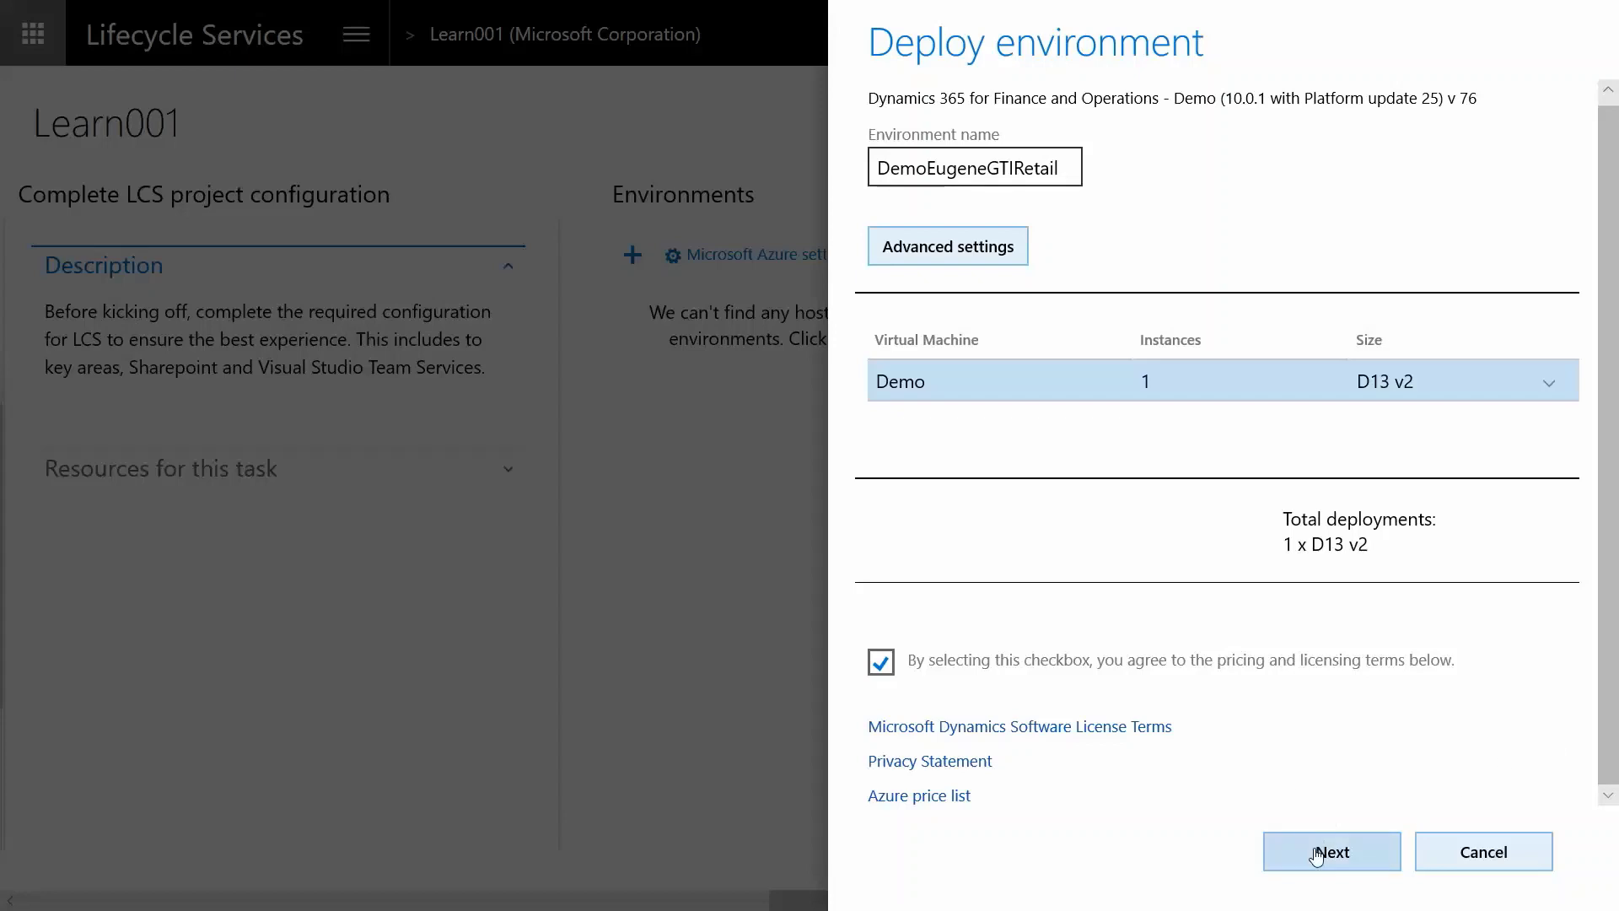
# - Deploy the 1 x D13 v2 demo environment and confirm the deployment
pyautogui.click(1318, 855)
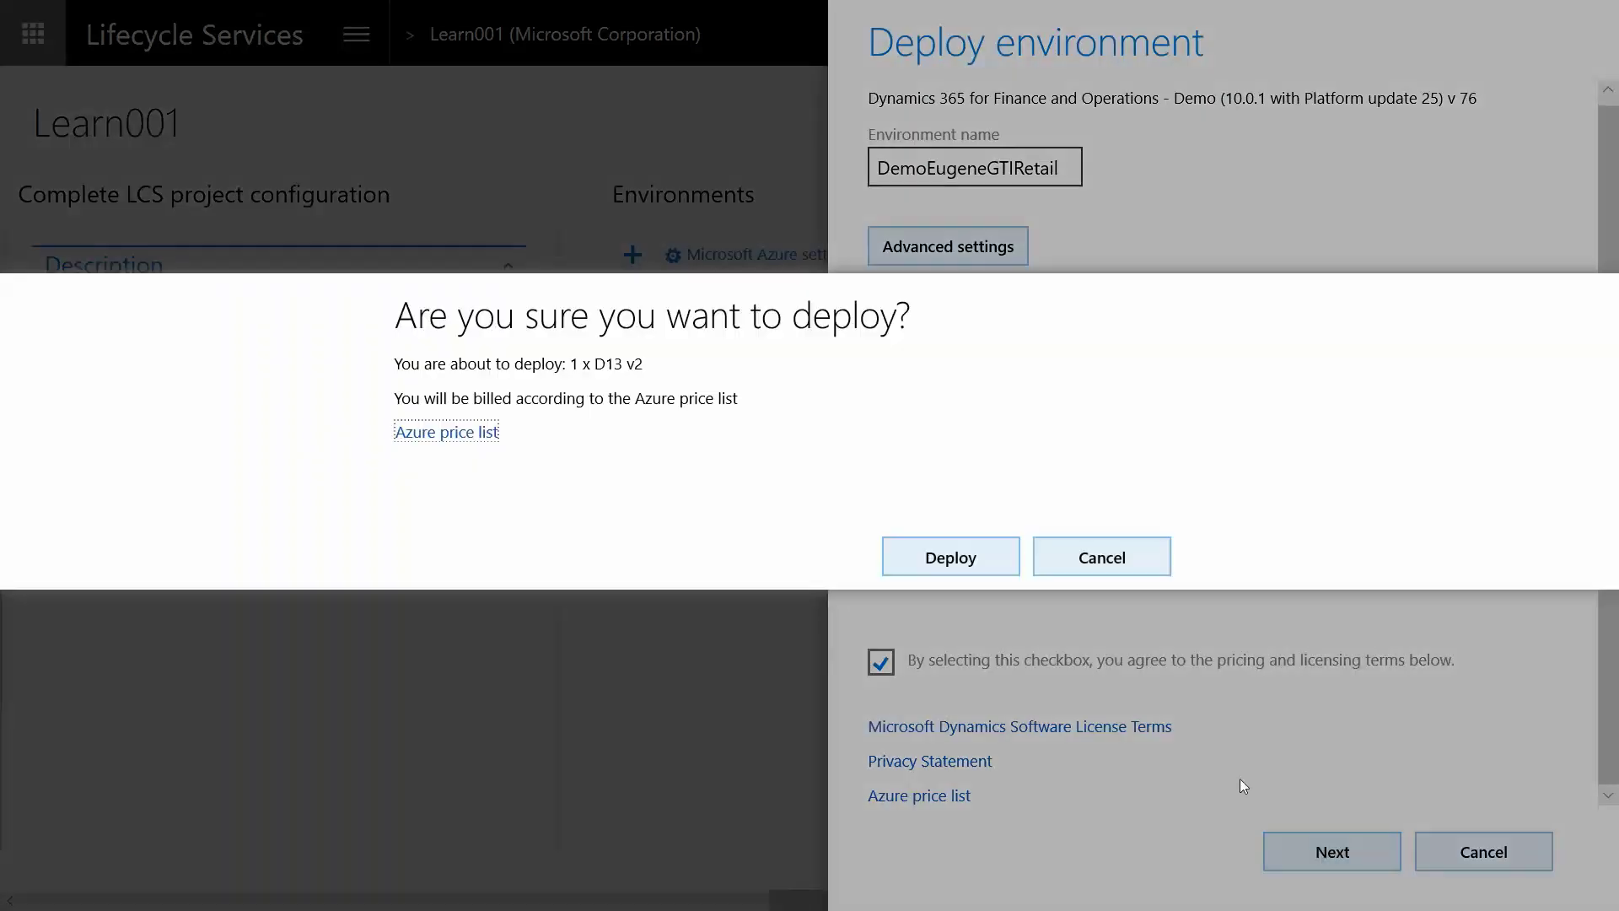
pyautogui.click(948, 554)
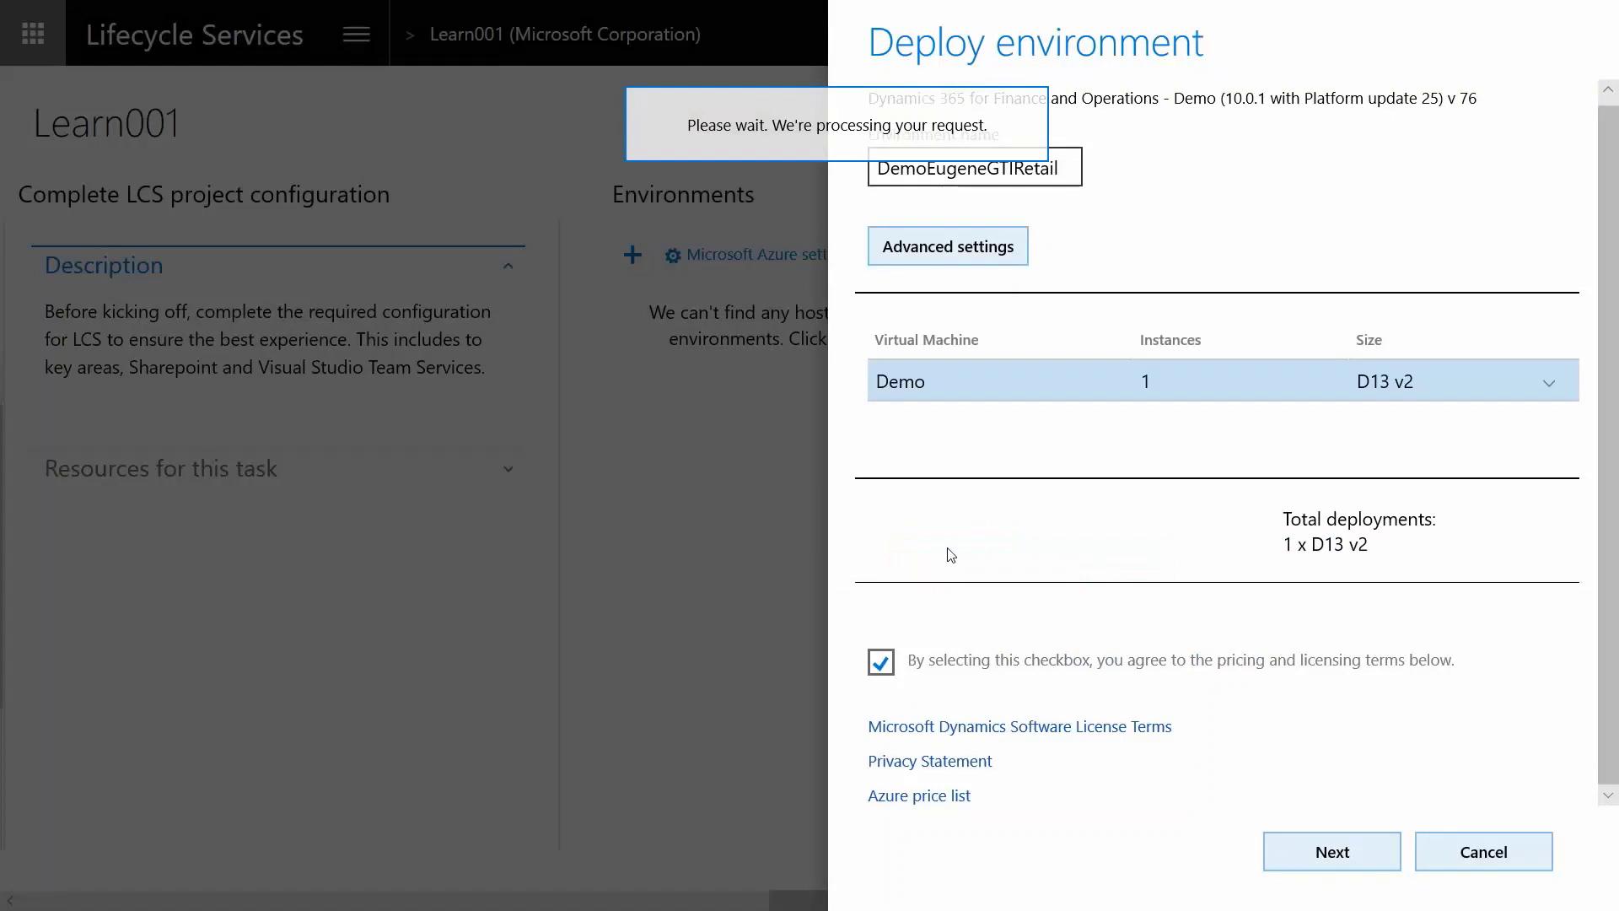